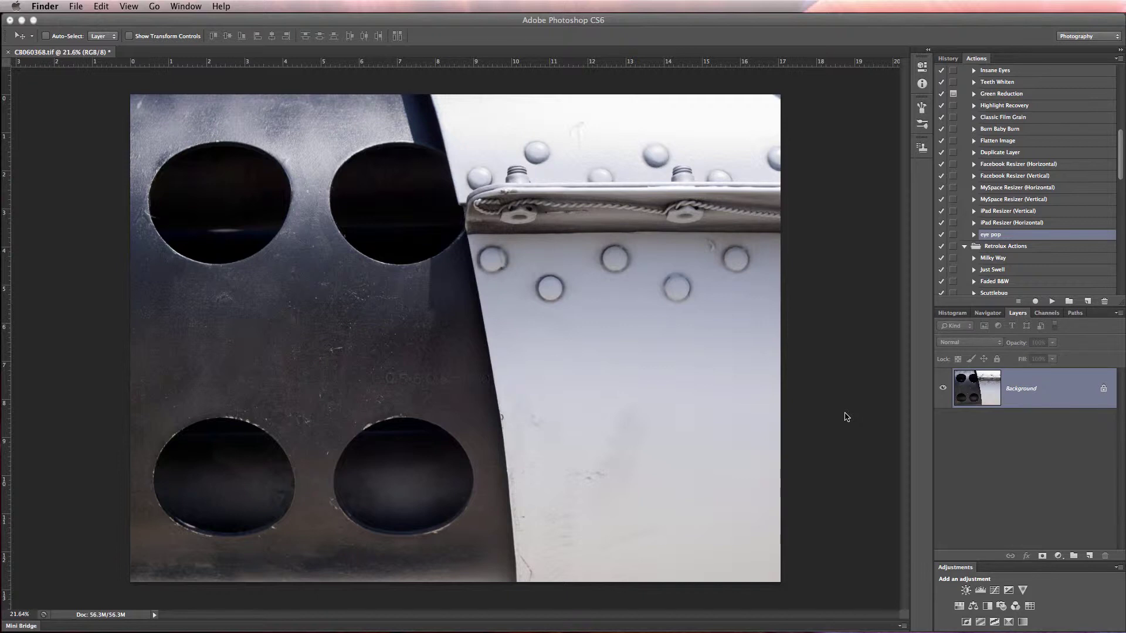
Step: Bring the Photoshop window with the CB060368.tif metal-panel photo to the front
click(850, 364)
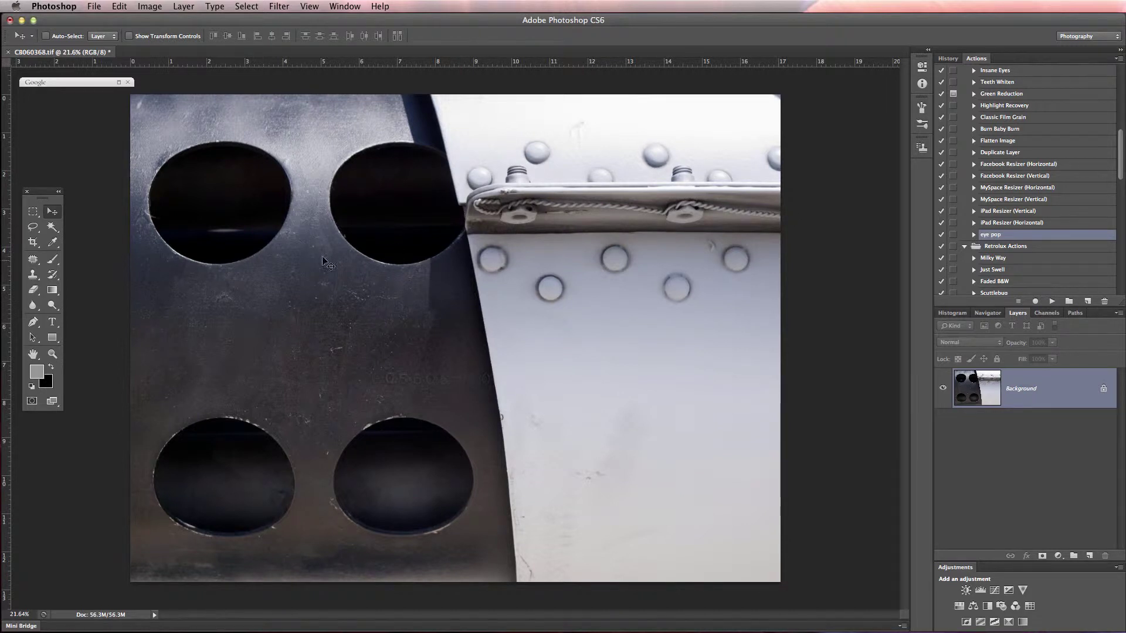
Step: Crop the metal photo to a 20 × 10 in frame showing both holes and the white panel
click(33, 242)
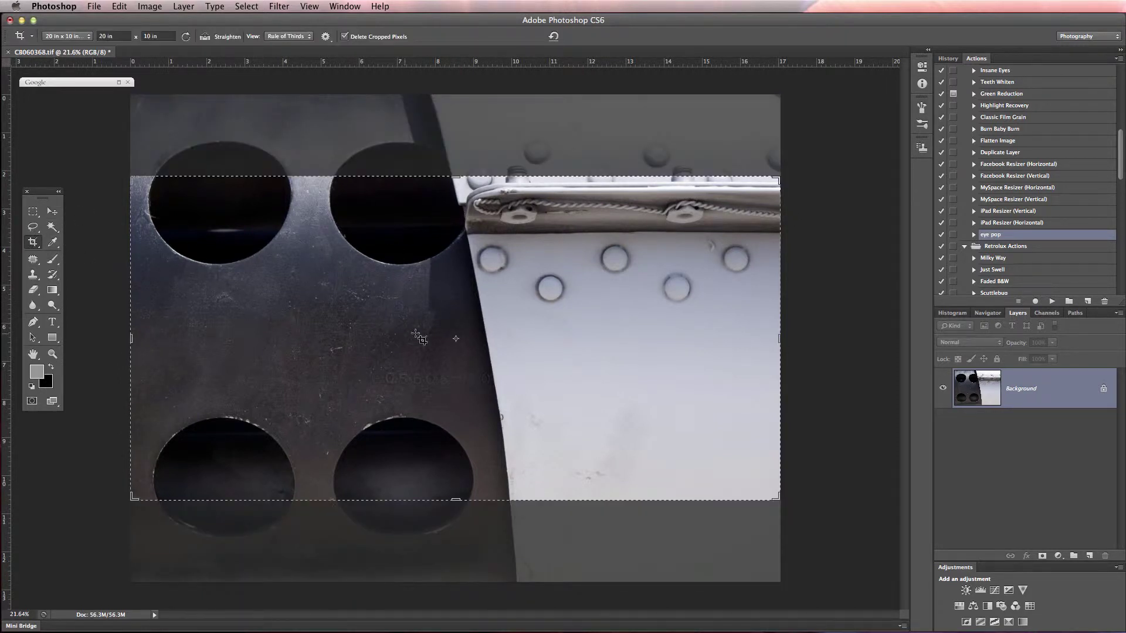
drag(455, 500, 456, 538)
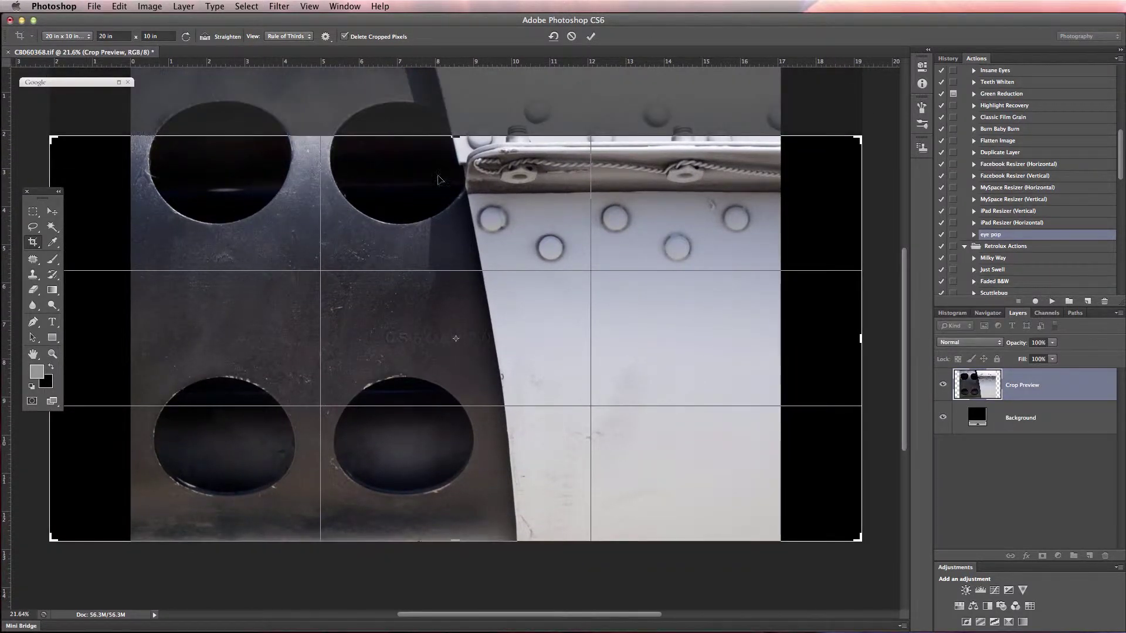
drag(456, 139, 456, 176)
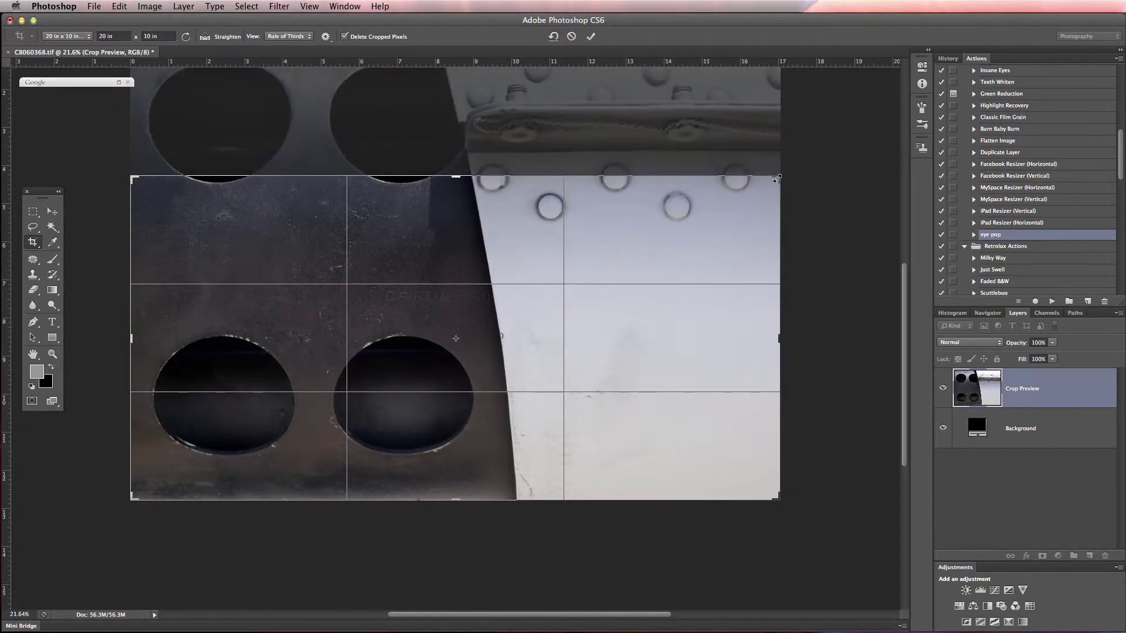
drag(778, 177, 767, 186)
key(Return)
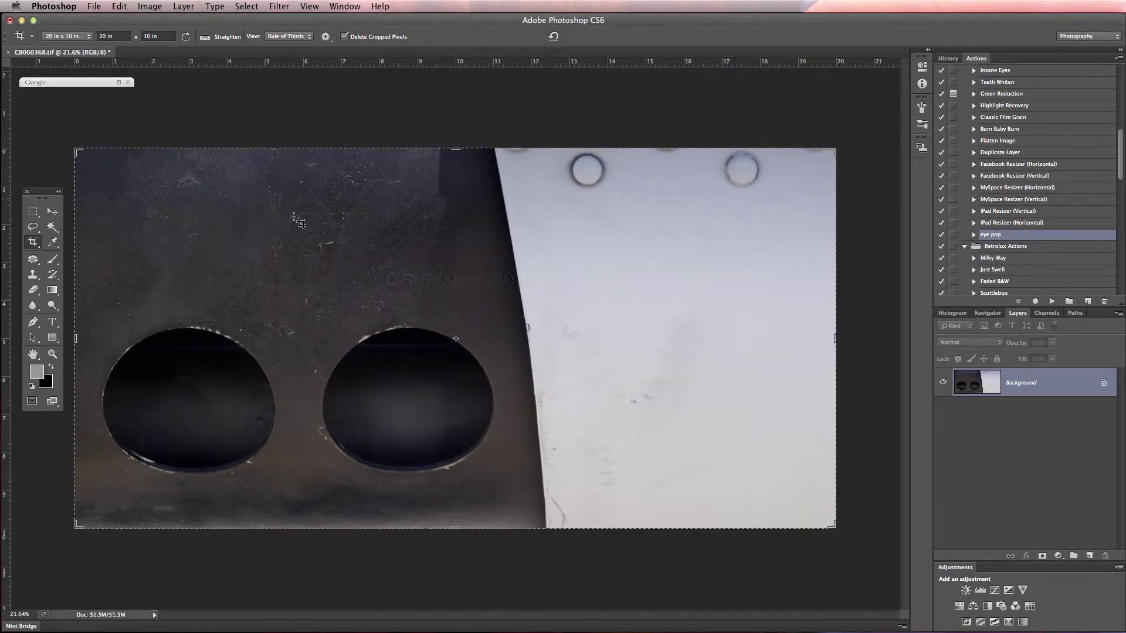
click(52, 211)
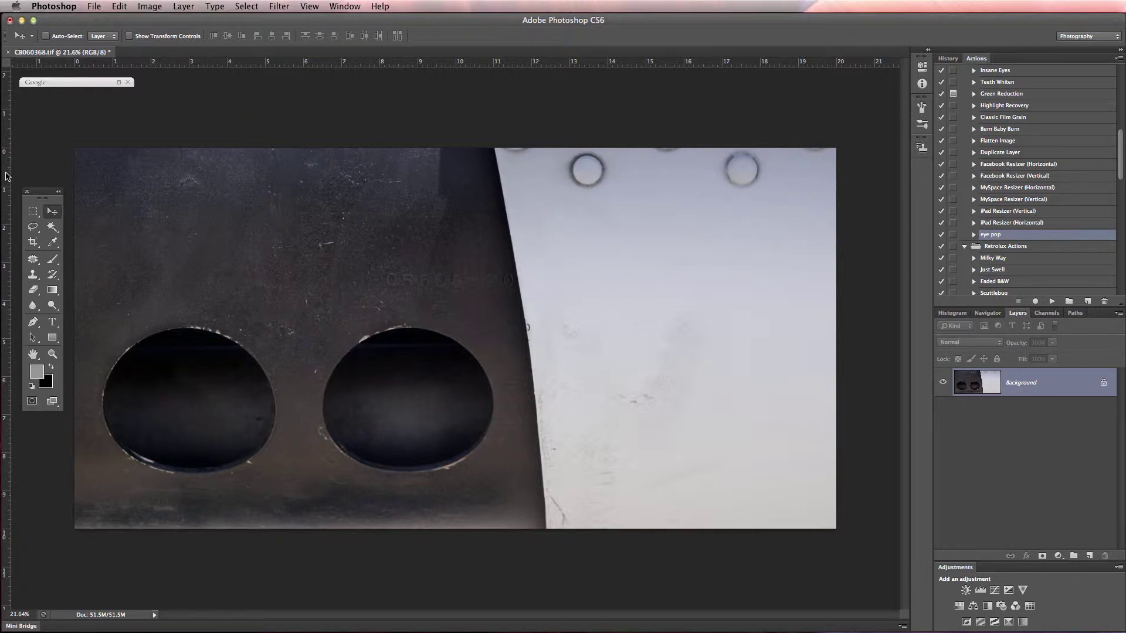
Step: Drop a vertical guide at the 10 in midpoint, then switch to Finder
drag(7, 176, 455, 195)
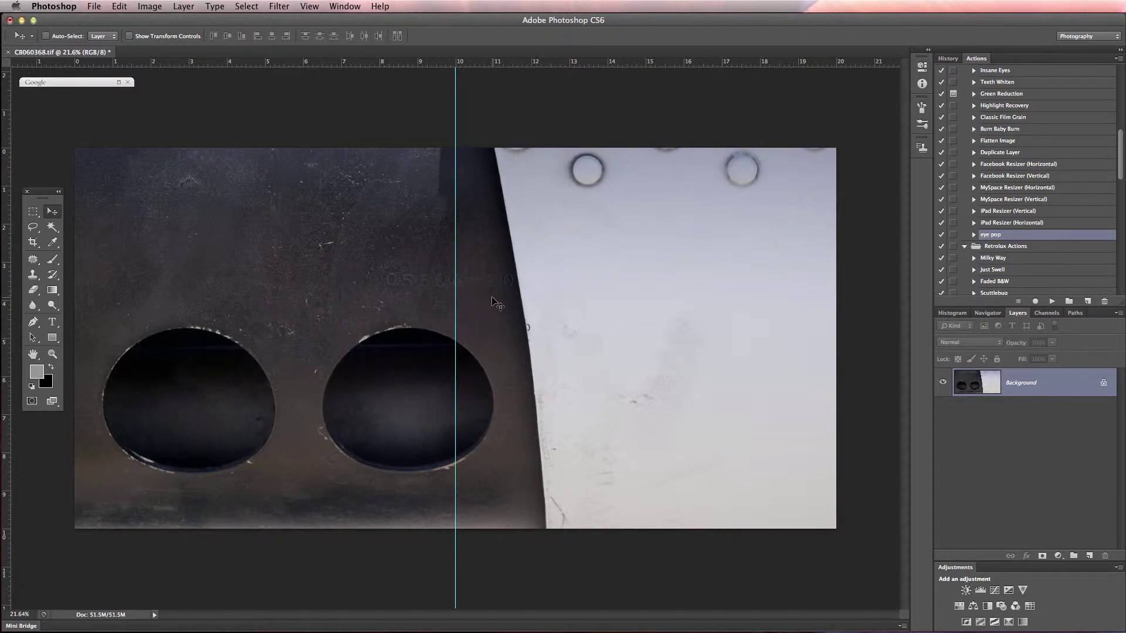
key(super+Tab)
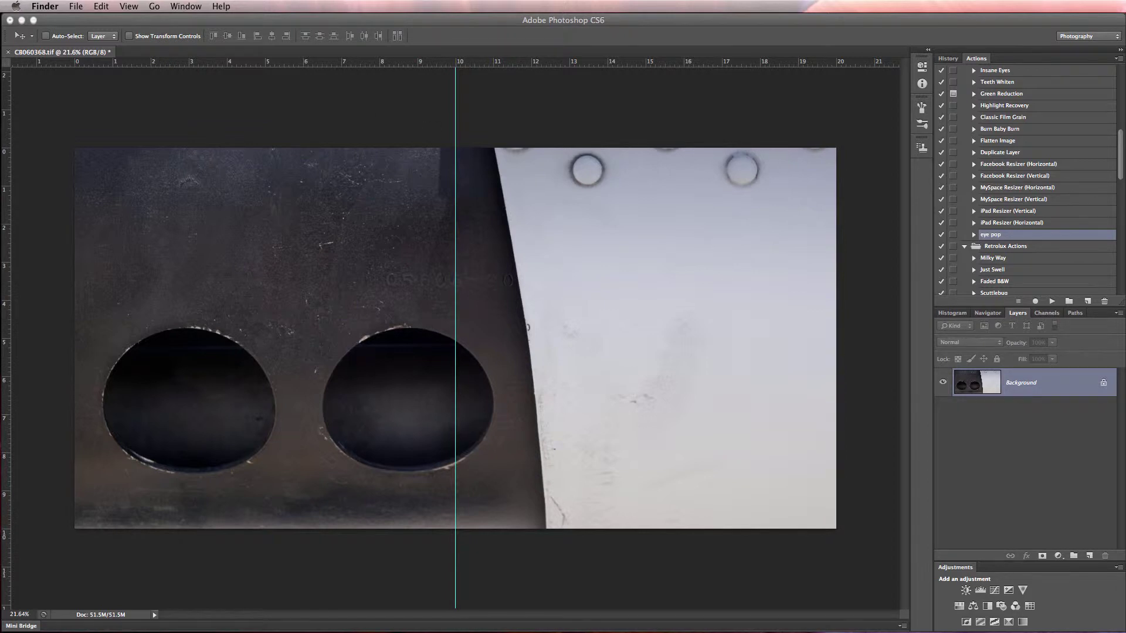
Step: Drop the dancer JPG onto the spread as a layer, shifted toward the right side
drag(1125, 381, 649, 344)
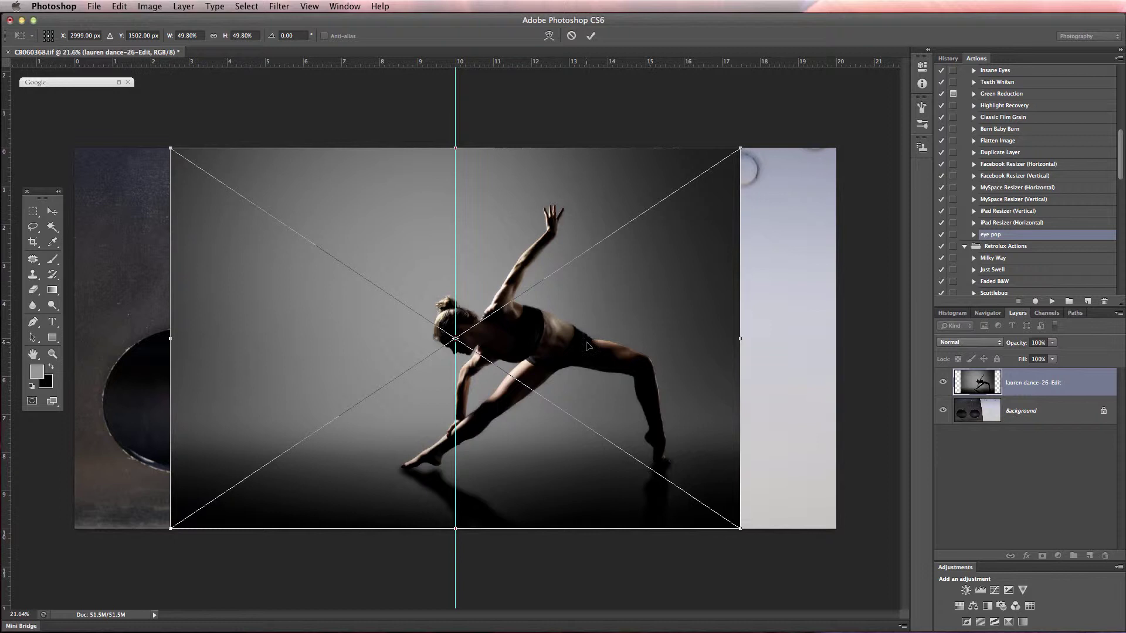
drag(586, 345, 680, 343)
key(Return)
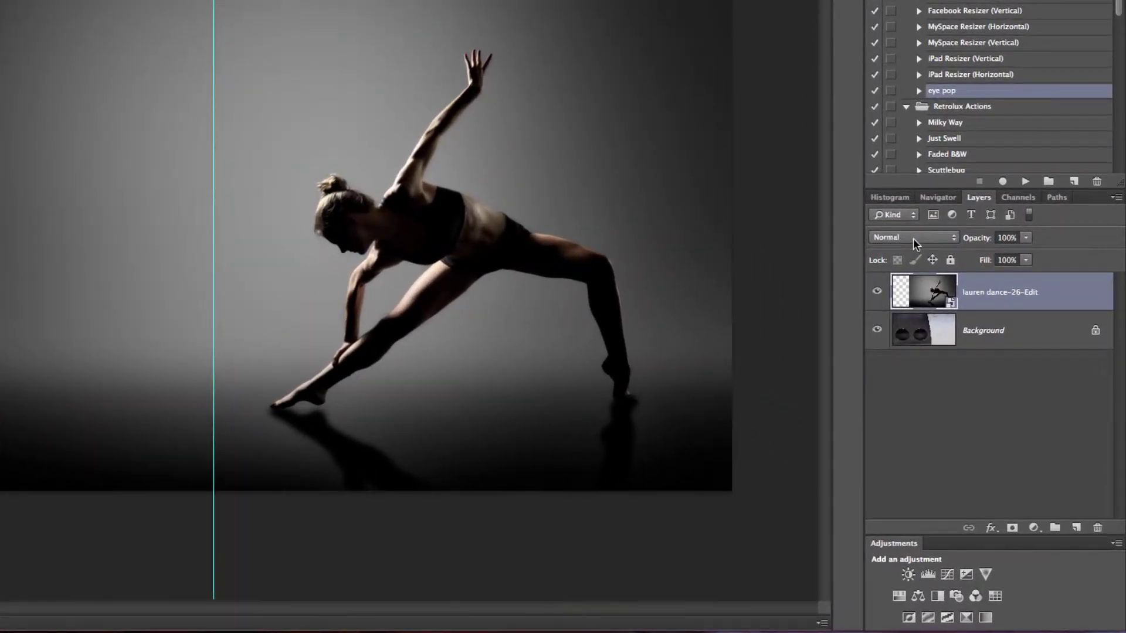
Step: Set the dancer layer's blend mode to Hard Light
click(913, 238)
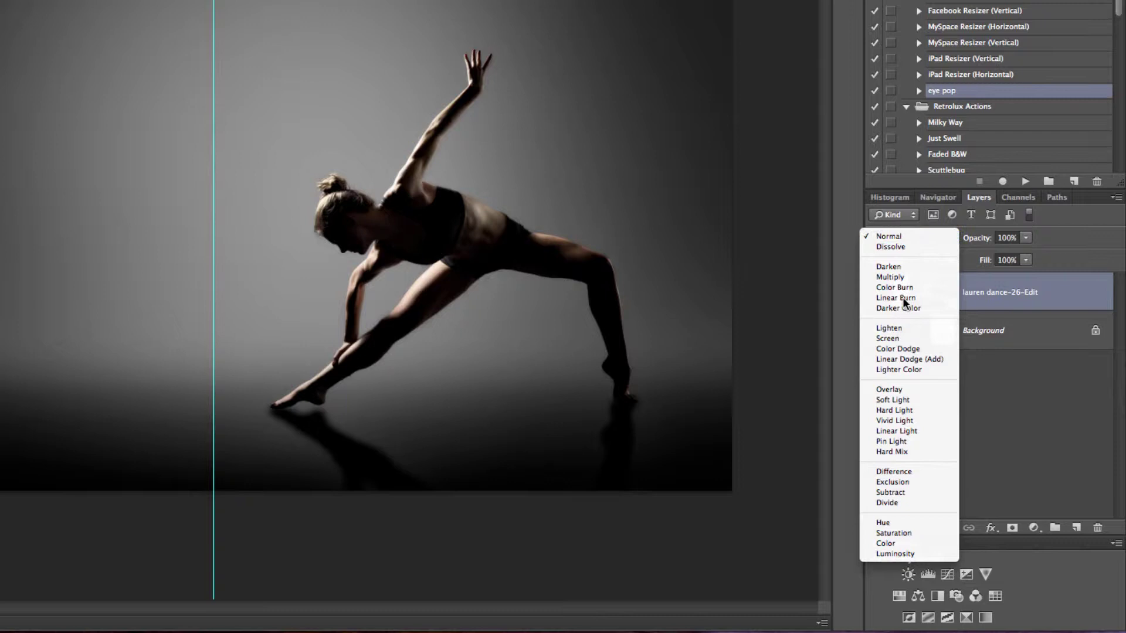
click(888, 410)
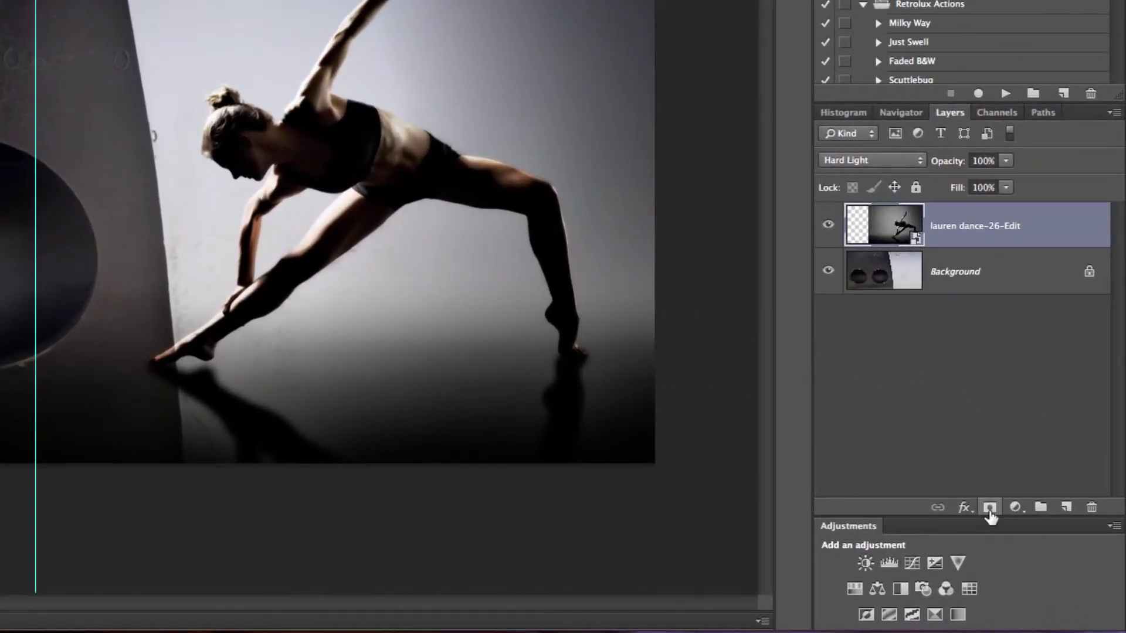
Step: Mask the dancer layer with black-to-white gradients fading its left side toward the centre guide
click(989, 509)
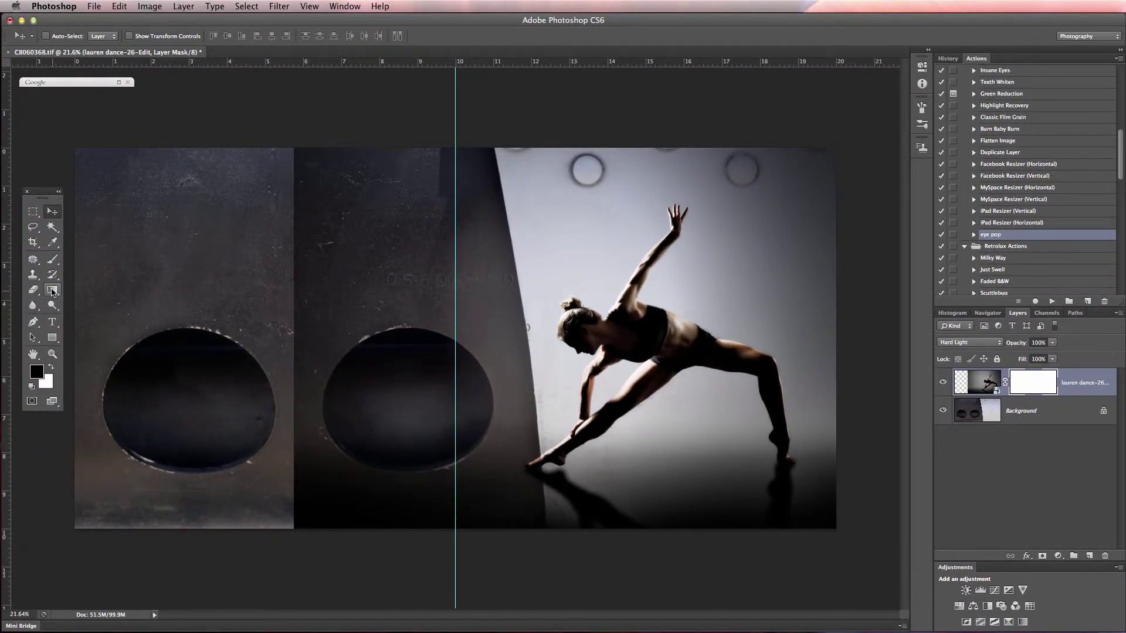
click(53, 292)
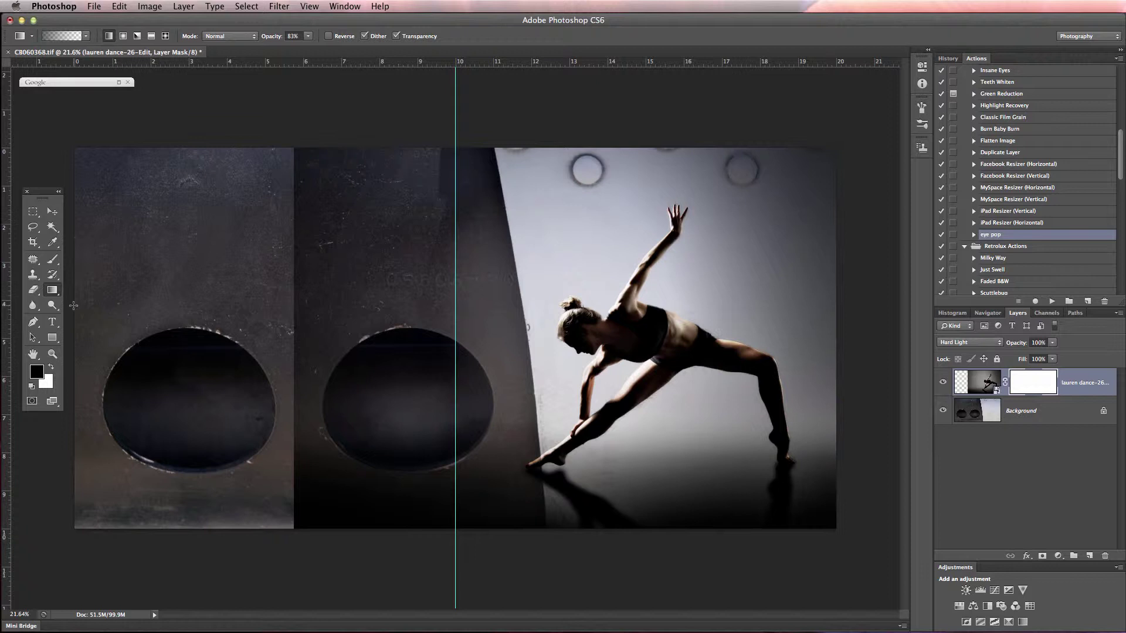
drag(71, 305, 516, 309)
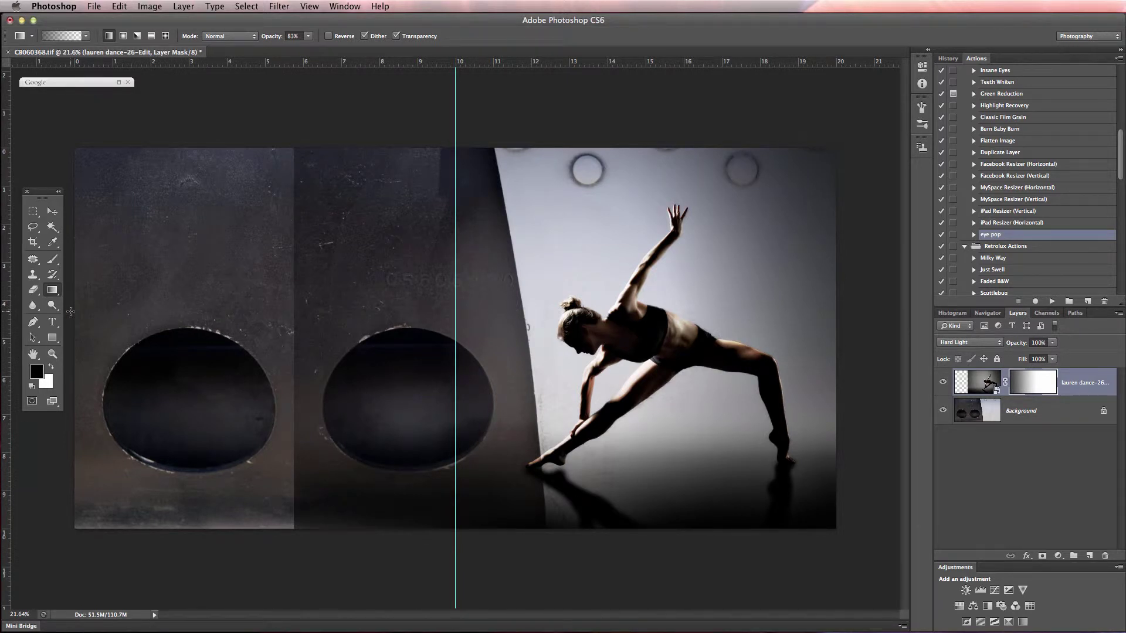
drag(70, 311, 764, 319)
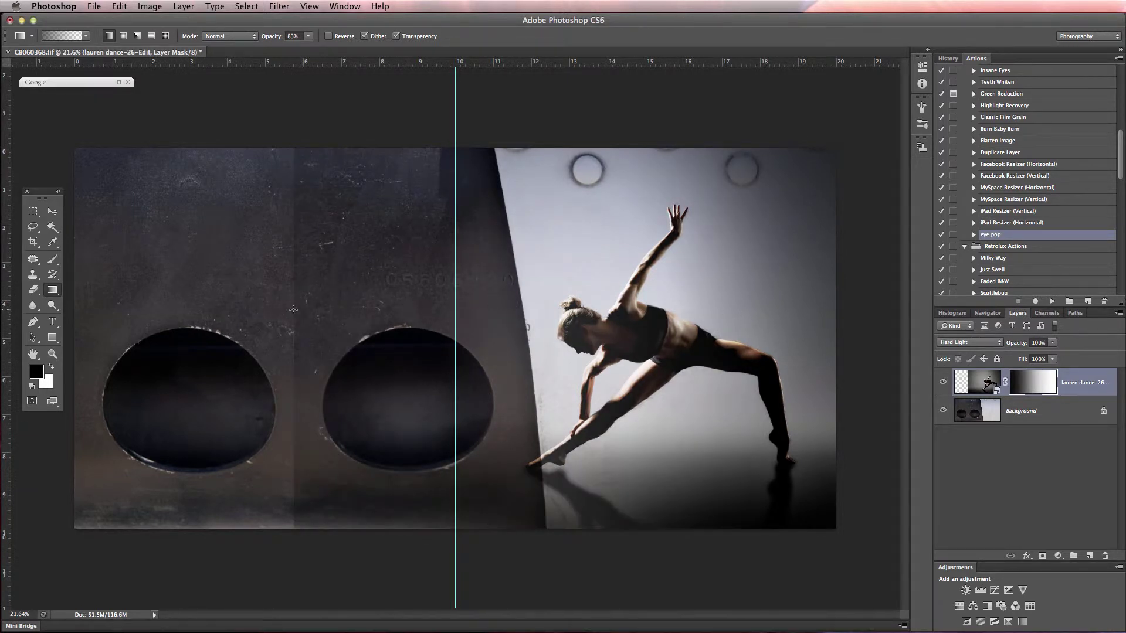
drag(70, 320, 464, 320)
drag(207, 299, 380, 304)
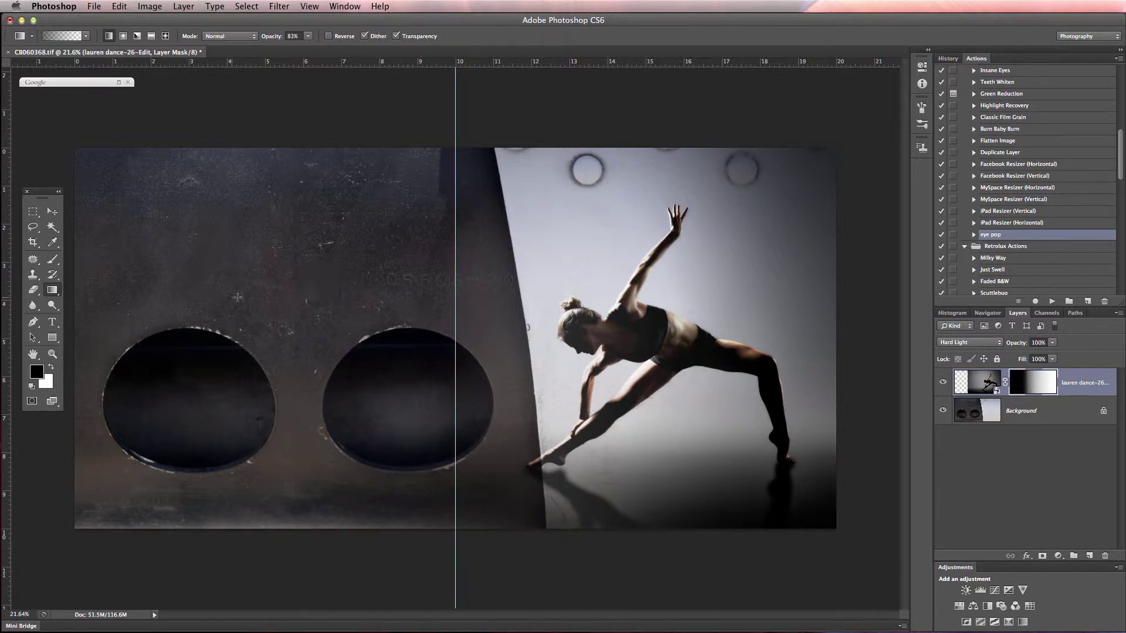
drag(237, 297, 369, 306)
Step: Float the edge_grunge-019 document and drag its Clipping layer into the spread
key(v)
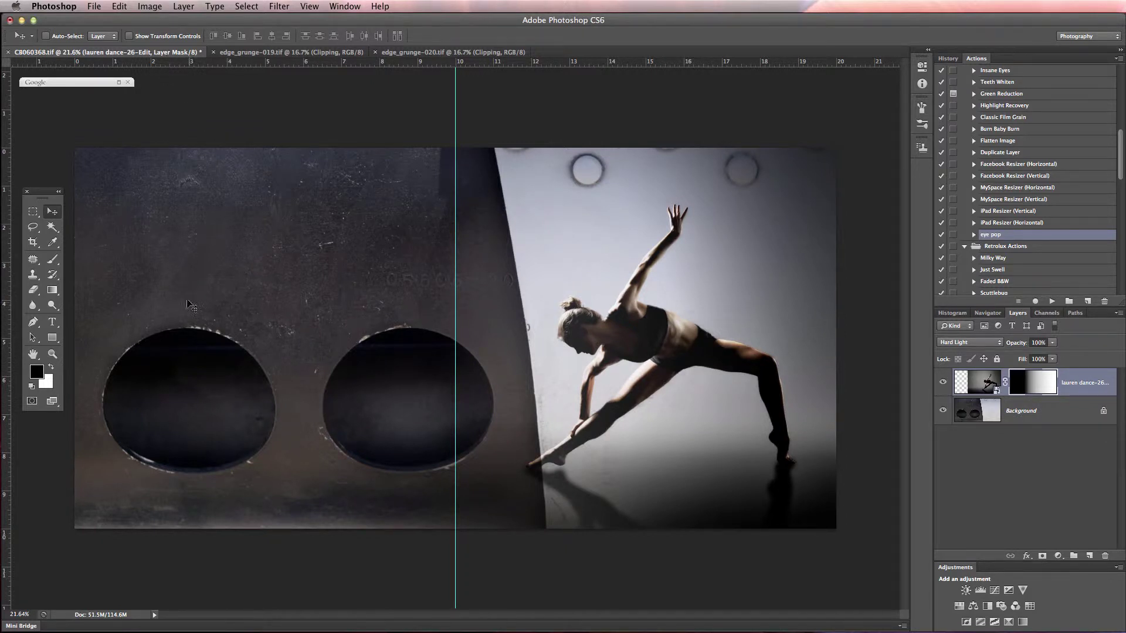
click(247, 53)
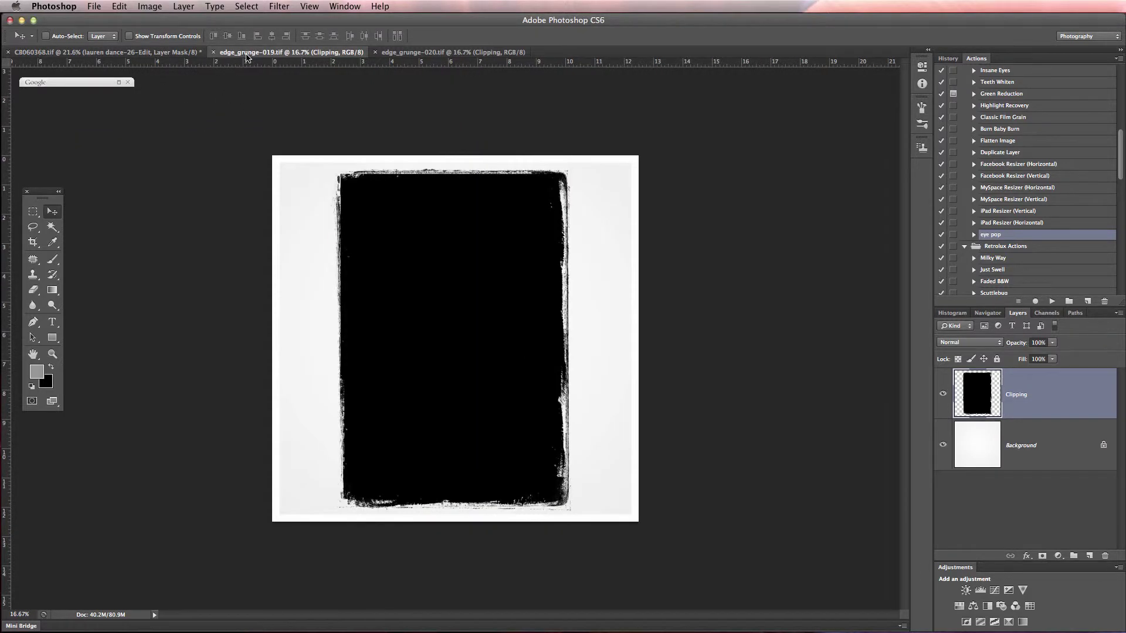
drag(247, 55, 277, 95)
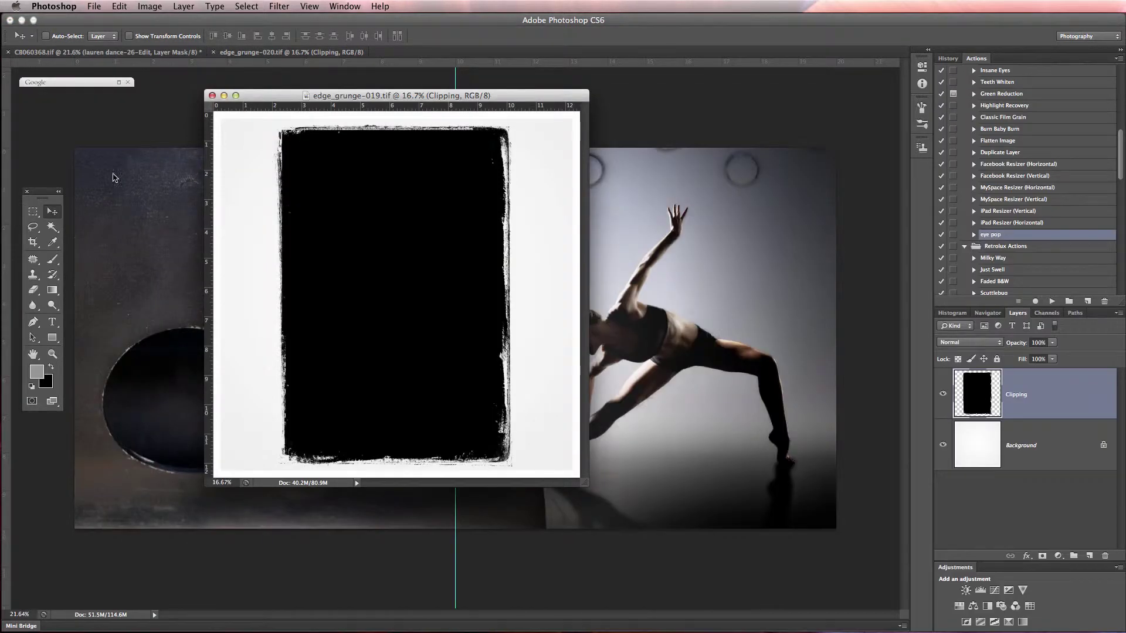
drag(264, 95, 506, 91)
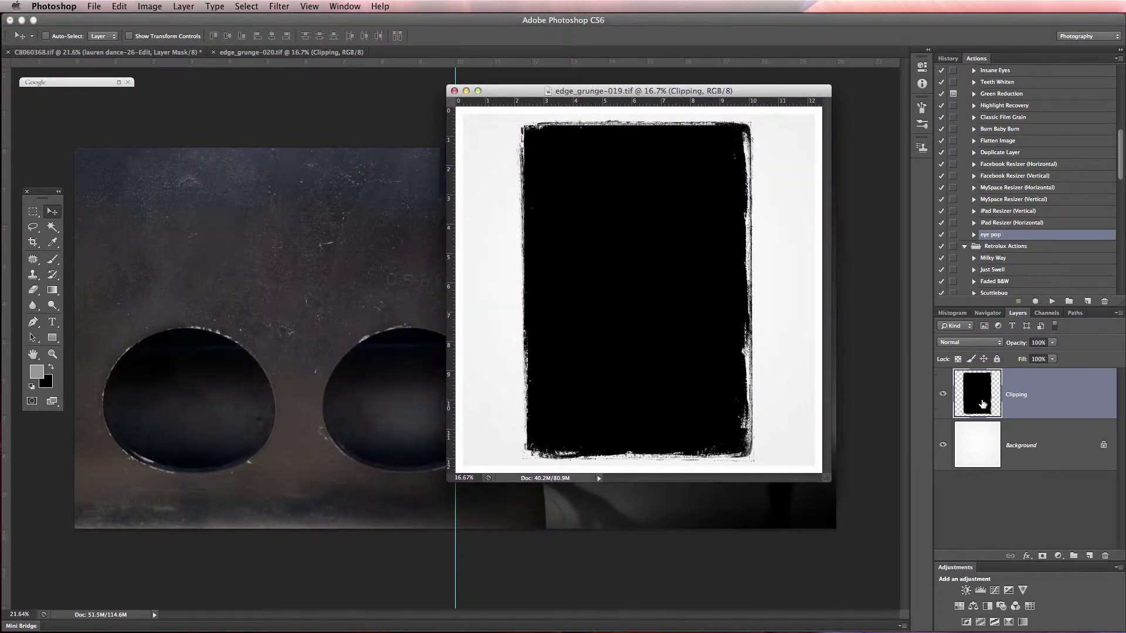
drag(981, 403, 150, 296)
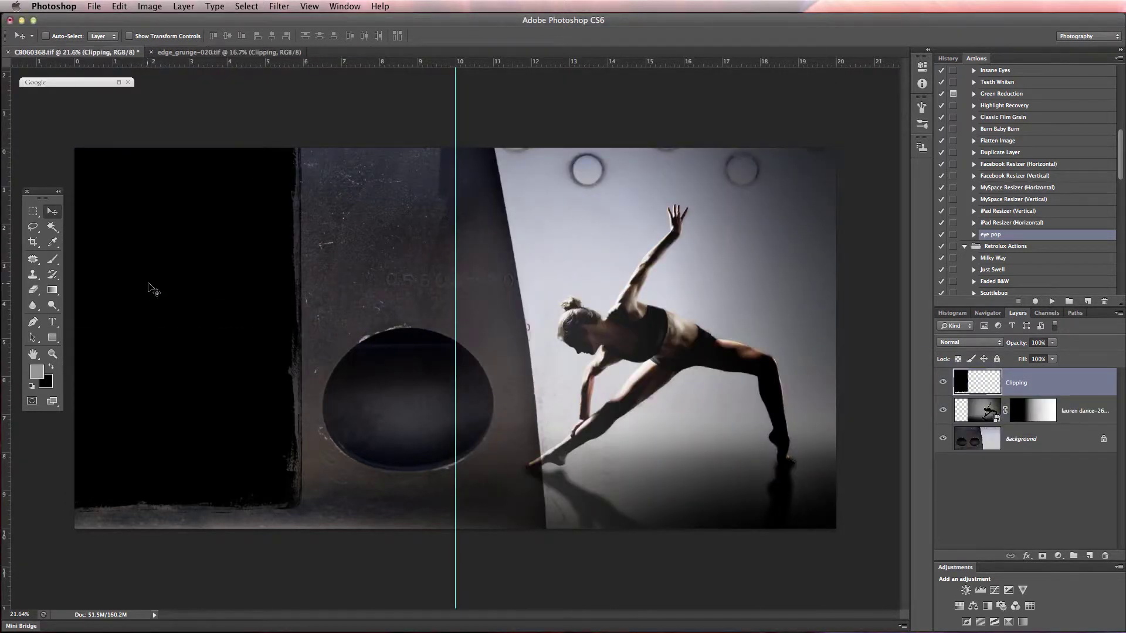
Step: Scale the grunge frame to about 48% and position it over the left hole
key(super+t)
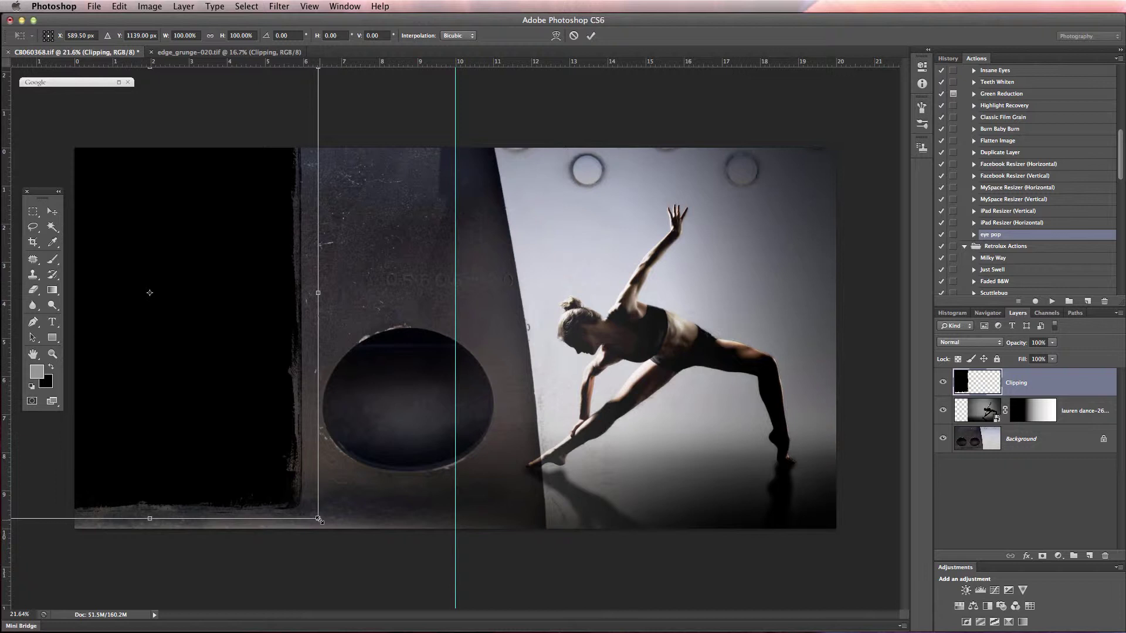
drag(320, 520, 217, 412)
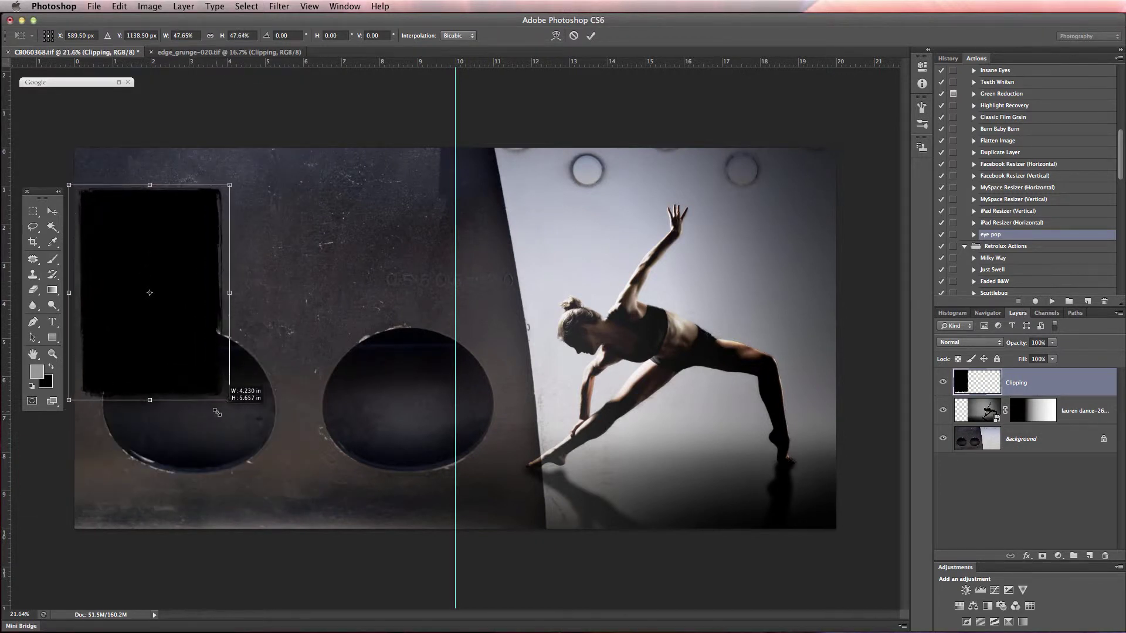
drag(179, 365, 213, 422)
key(Return)
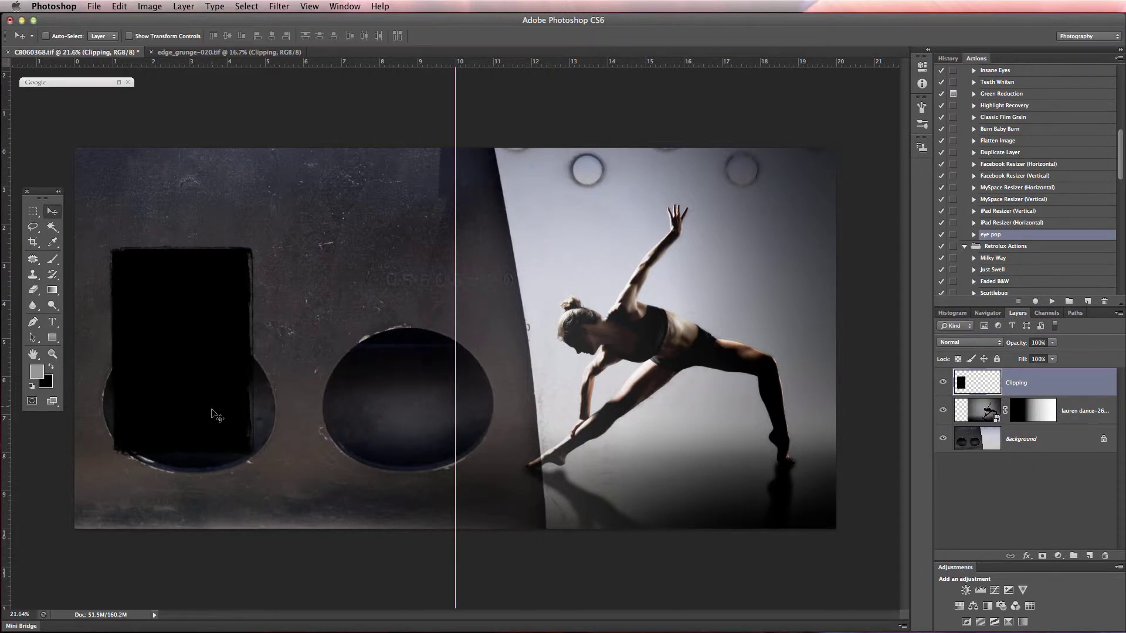
Step: Float the edge_grunge-020 document and drag its Clipping layer into the spread
click(250, 54)
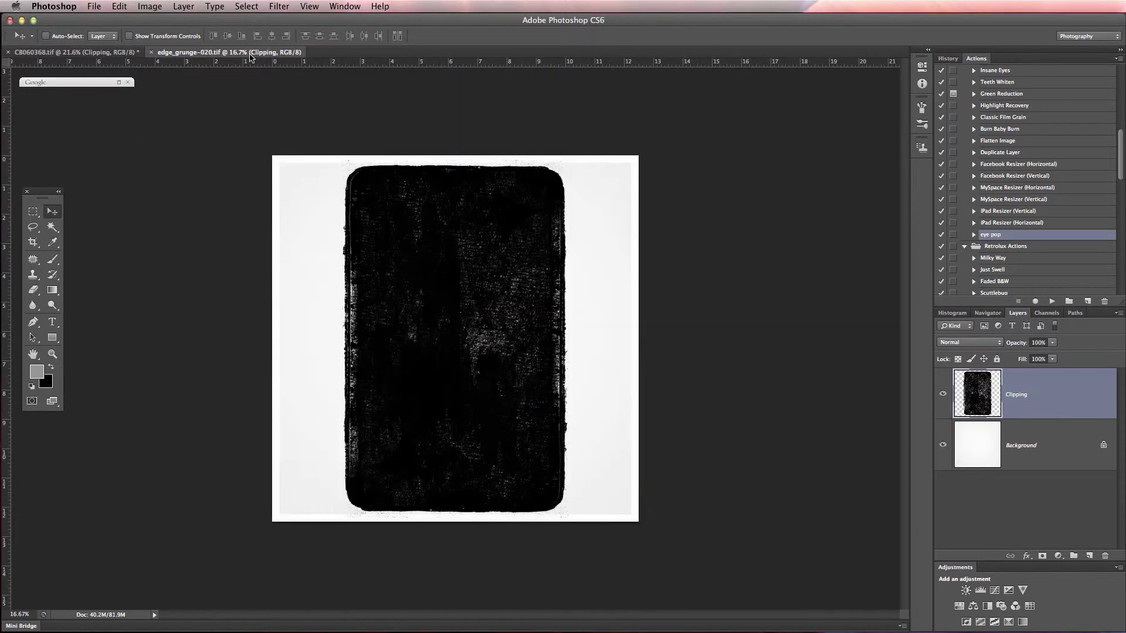
drag(249, 54, 478, 92)
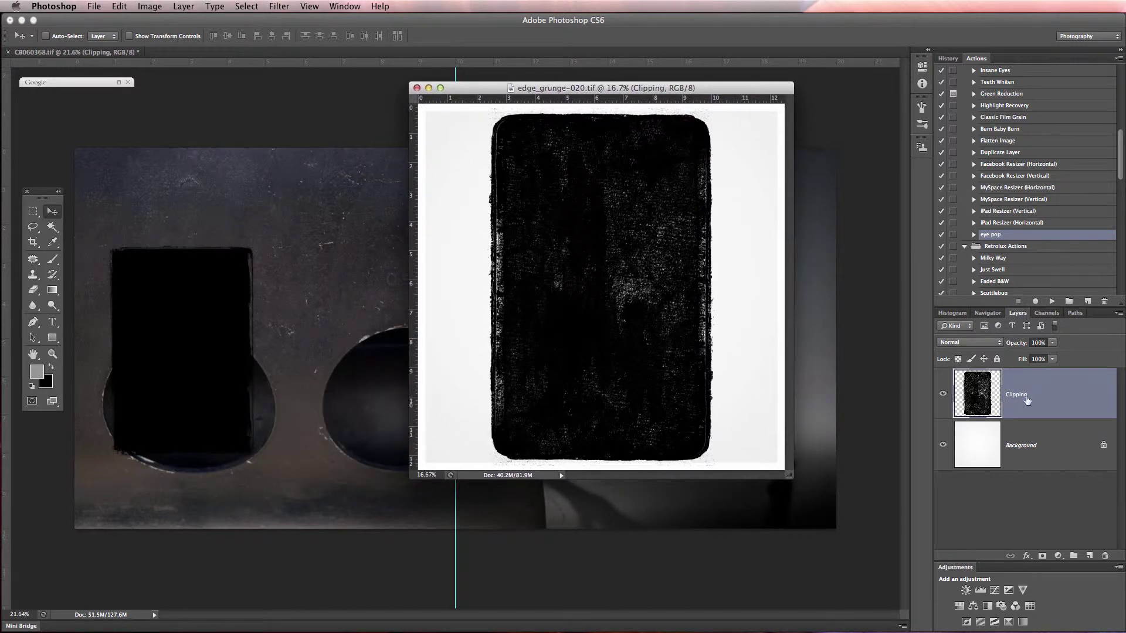
drag(1024, 401, 254, 309)
Step: Scale the second grunge frame to about 45.6% and place it beside the first
key(super+t)
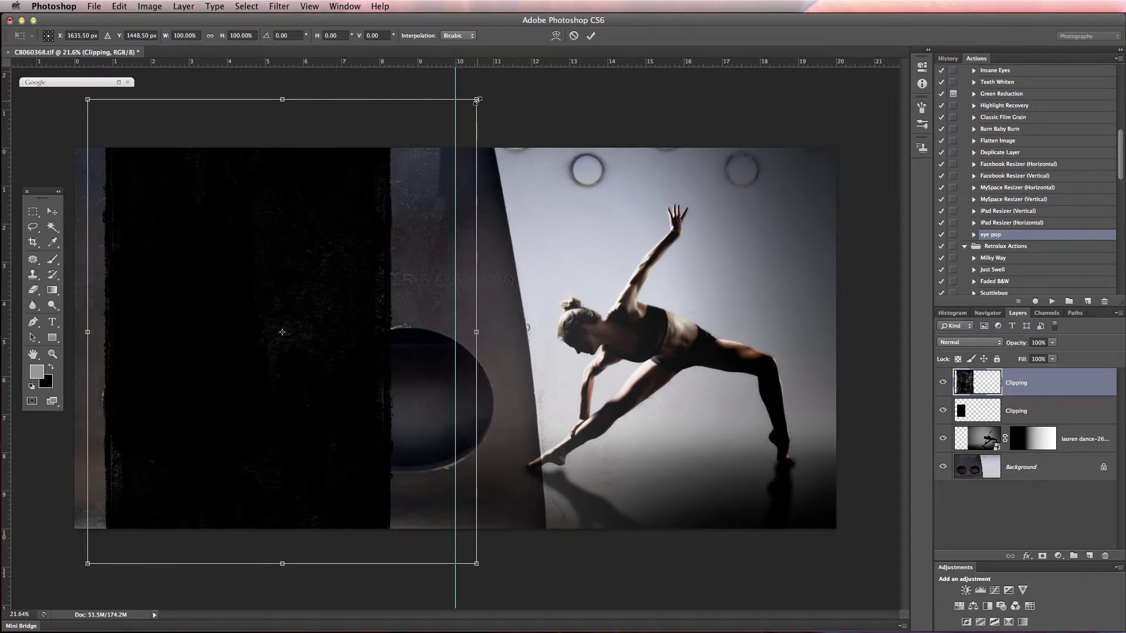
drag(477, 100, 363, 204)
drag(343, 304, 405, 324)
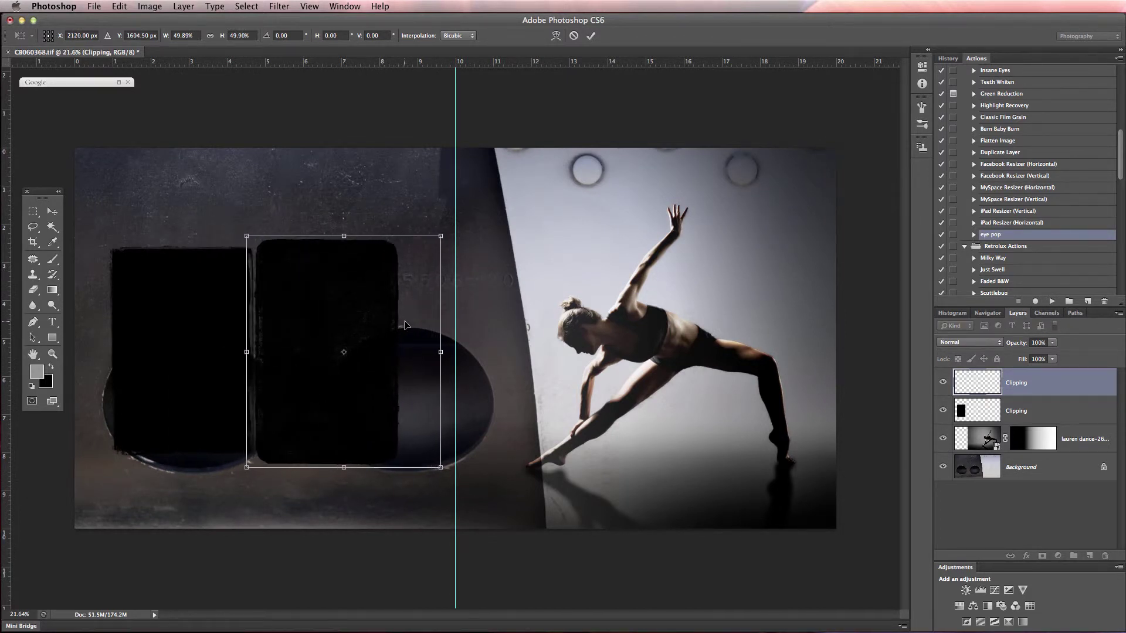
drag(440, 235, 435, 244)
key(Return)
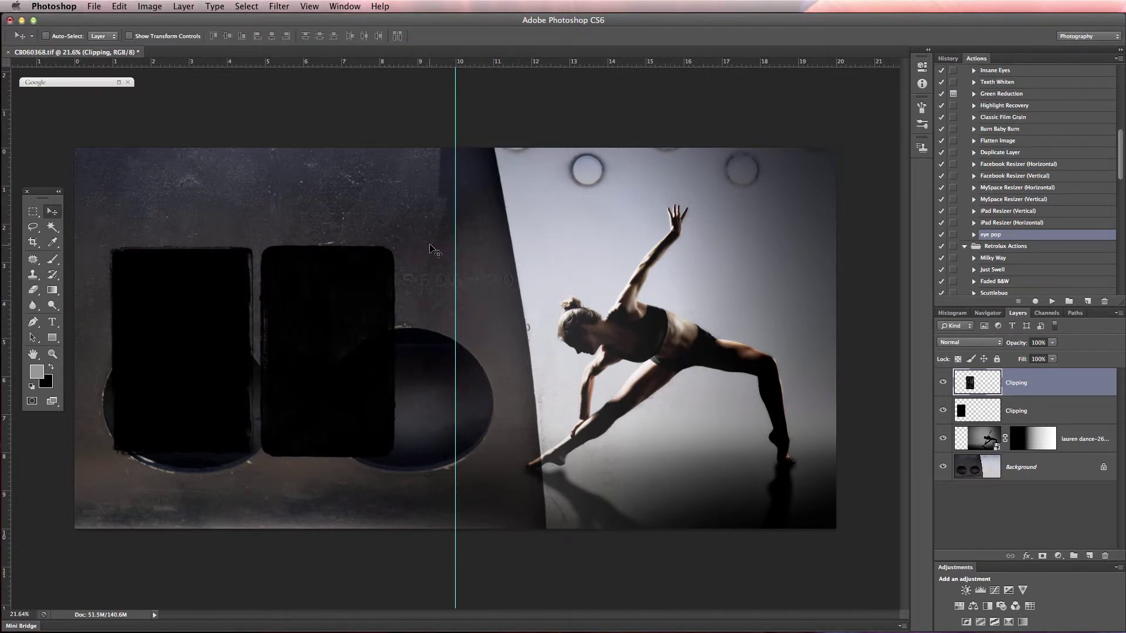
Step: Enlarge the left black frame to about 136%, hide the rounded frame, and nudge the left frame right
click(1034, 410)
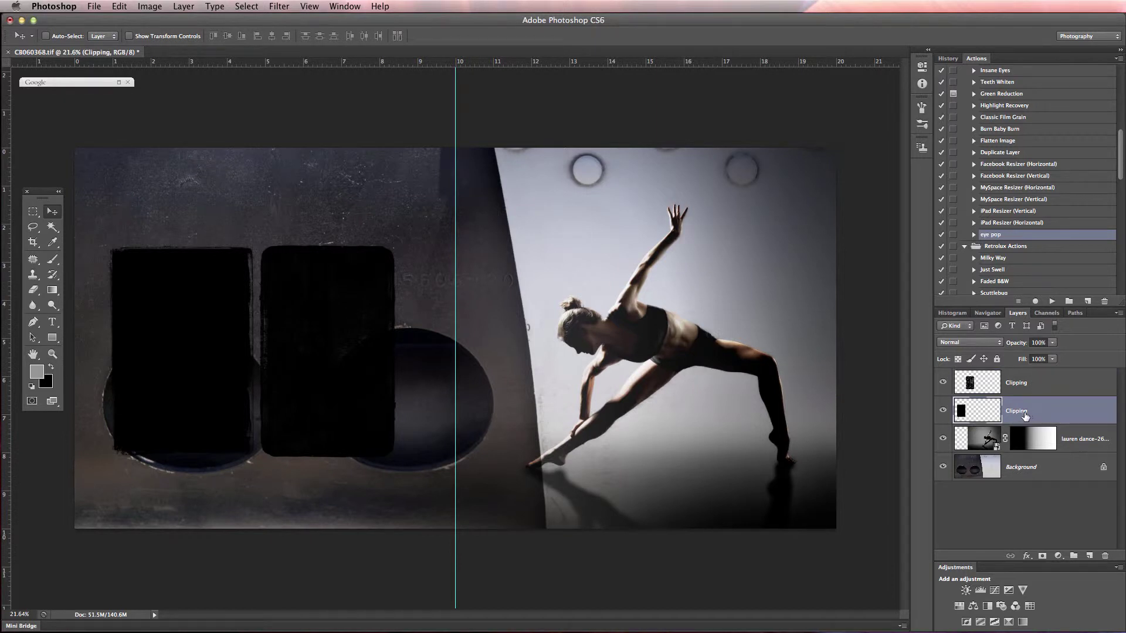
key(super+t)
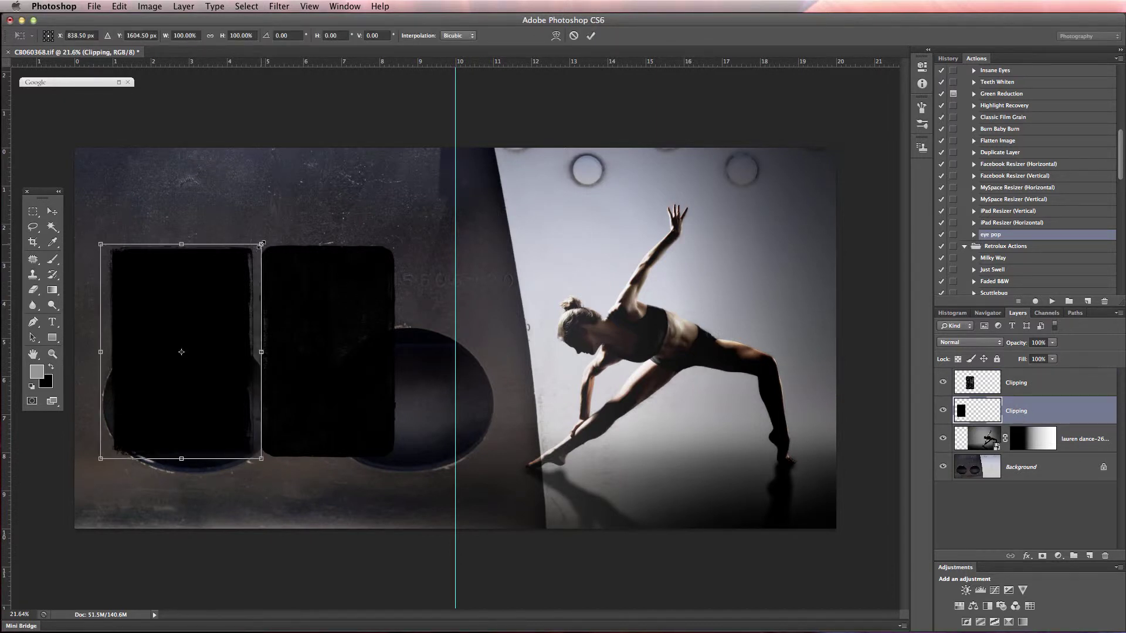
drag(261, 244, 294, 200)
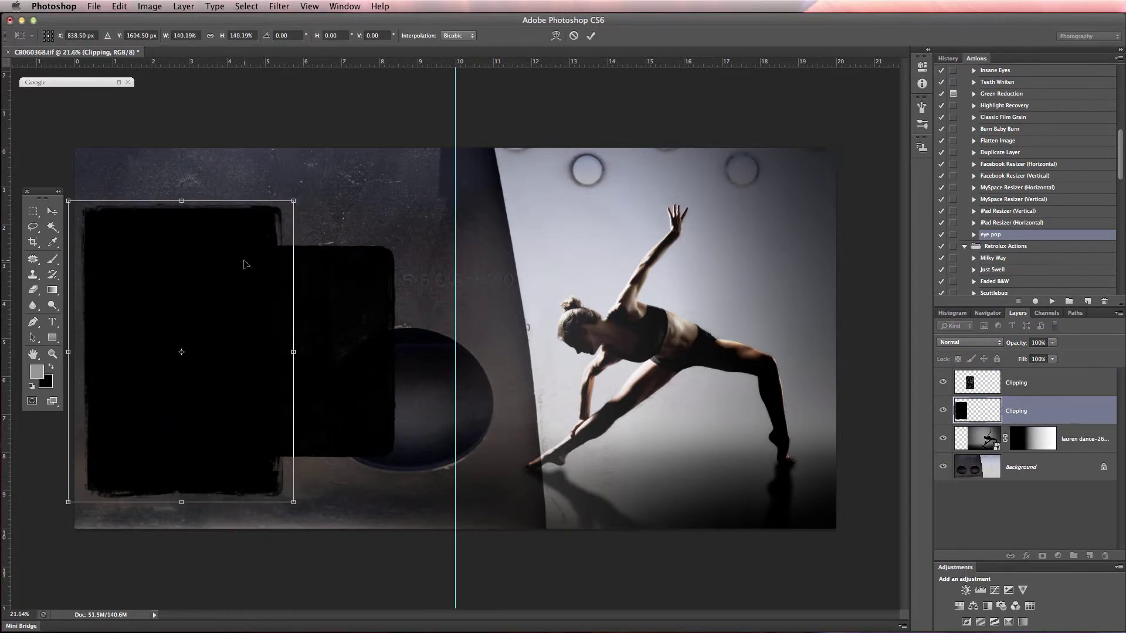
drag(244, 265, 252, 258)
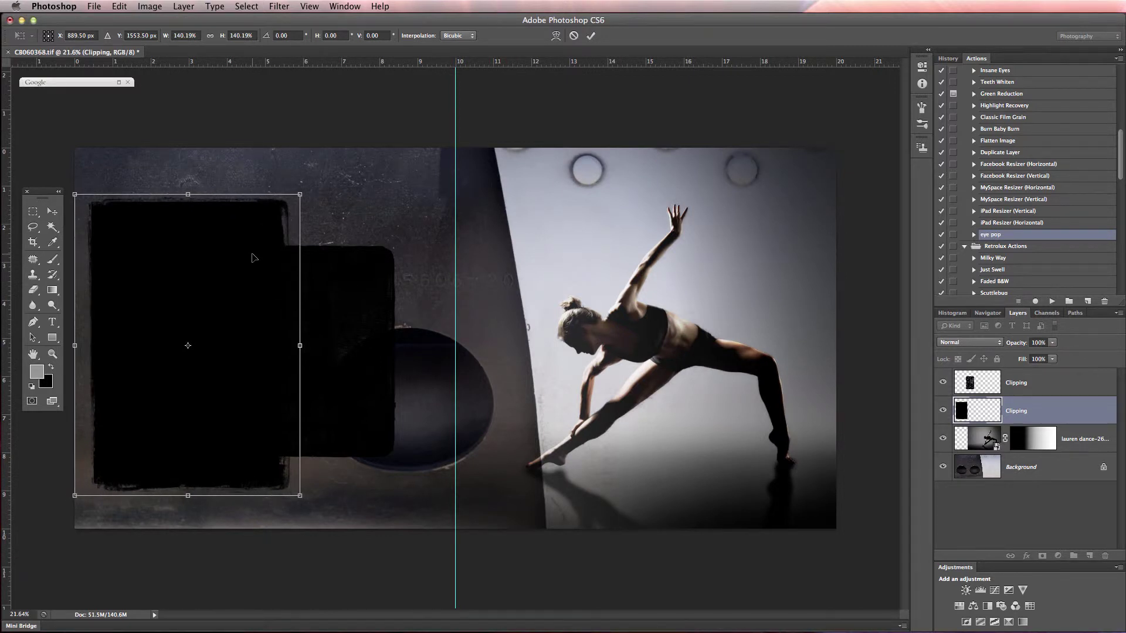
key(Return)
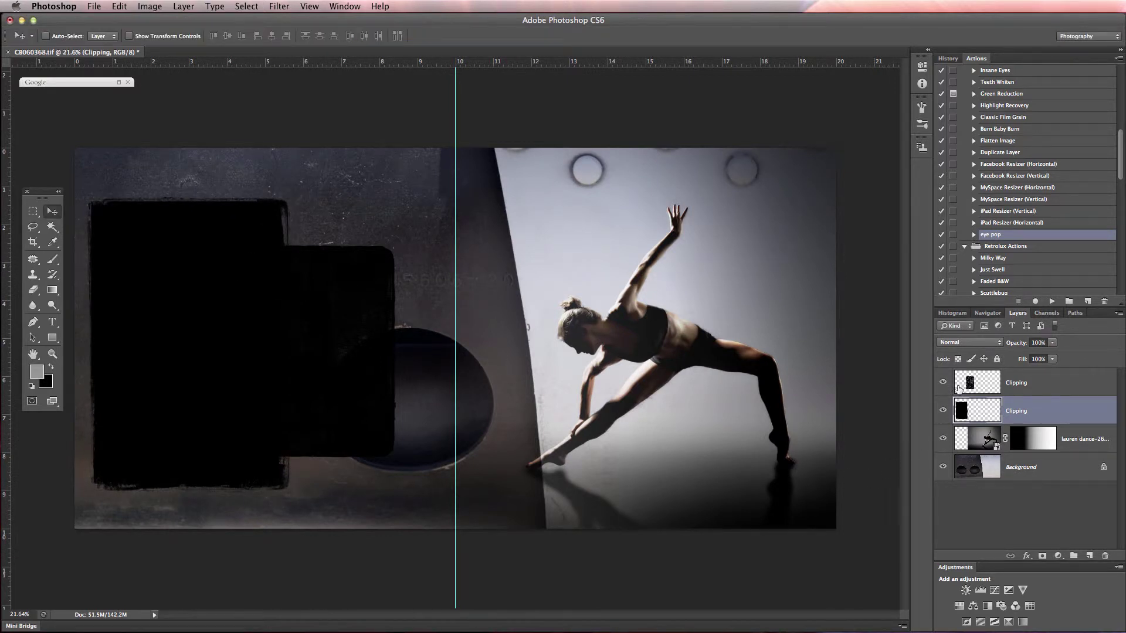
click(942, 383)
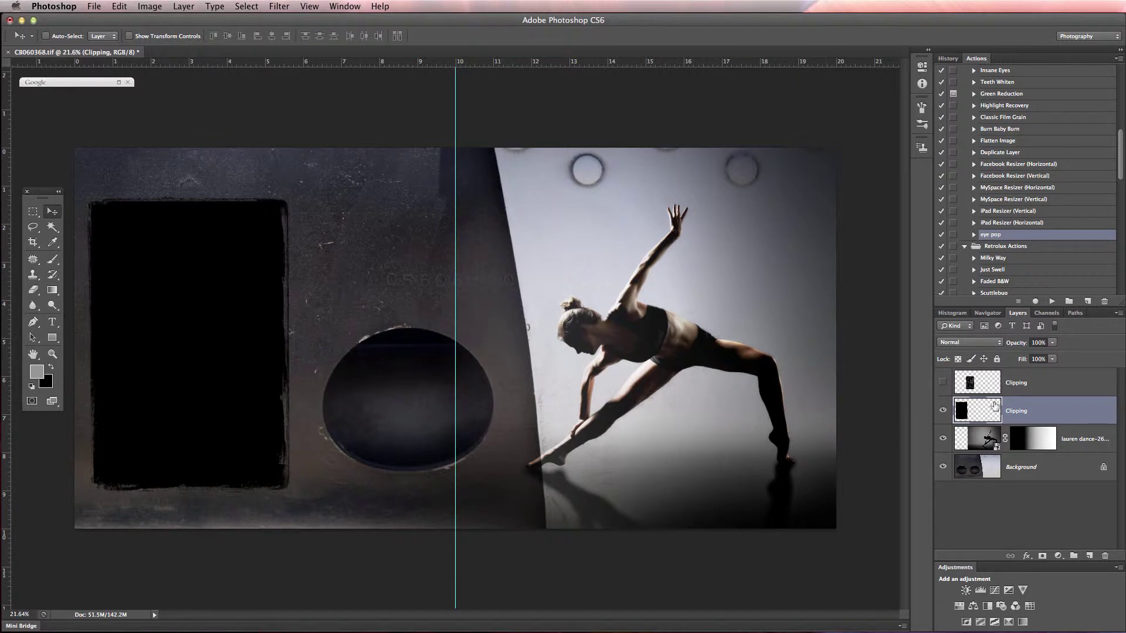
drag(189, 320, 198, 319)
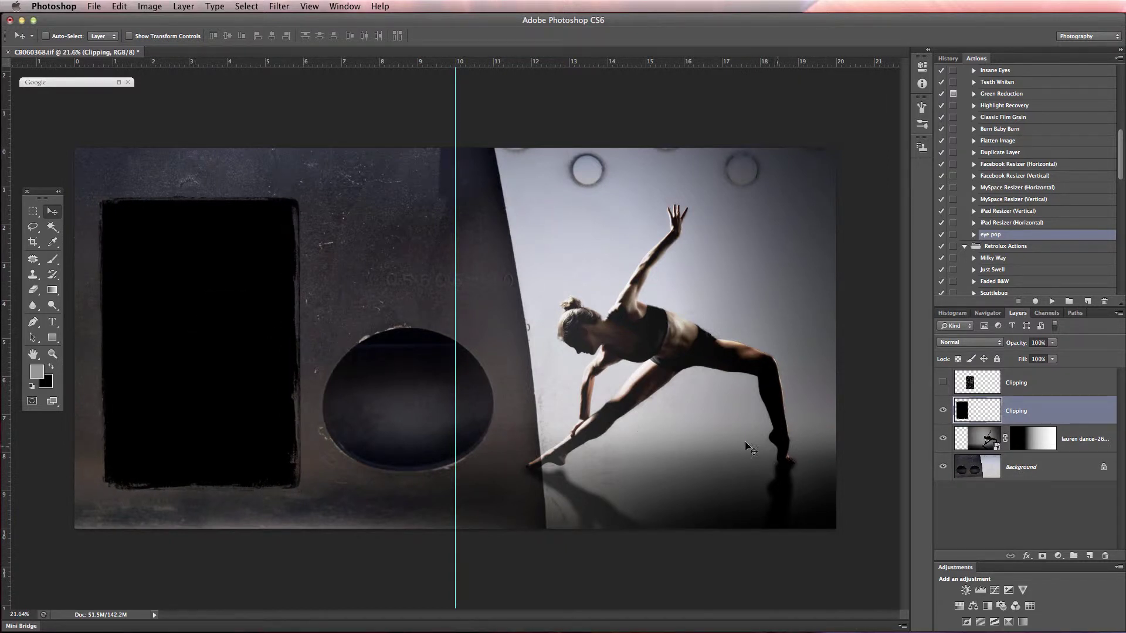
Step: Add a horizontal guide at about 4.7 in and nudge the left frame up and left
click(1042, 471)
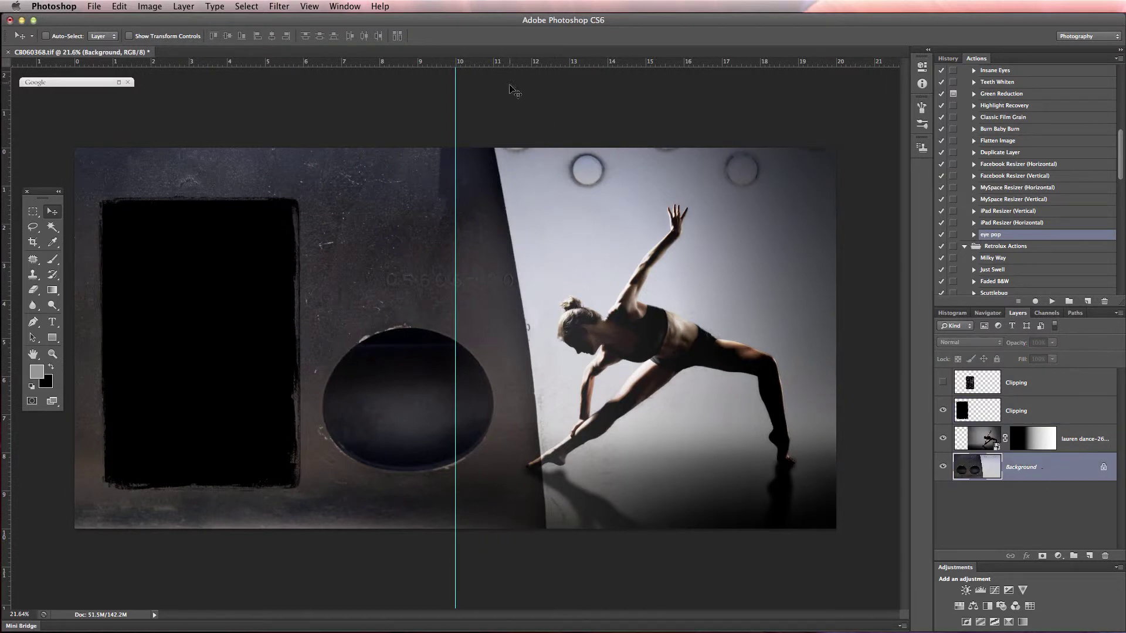
drag(507, 67, 502, 337)
click(1012, 413)
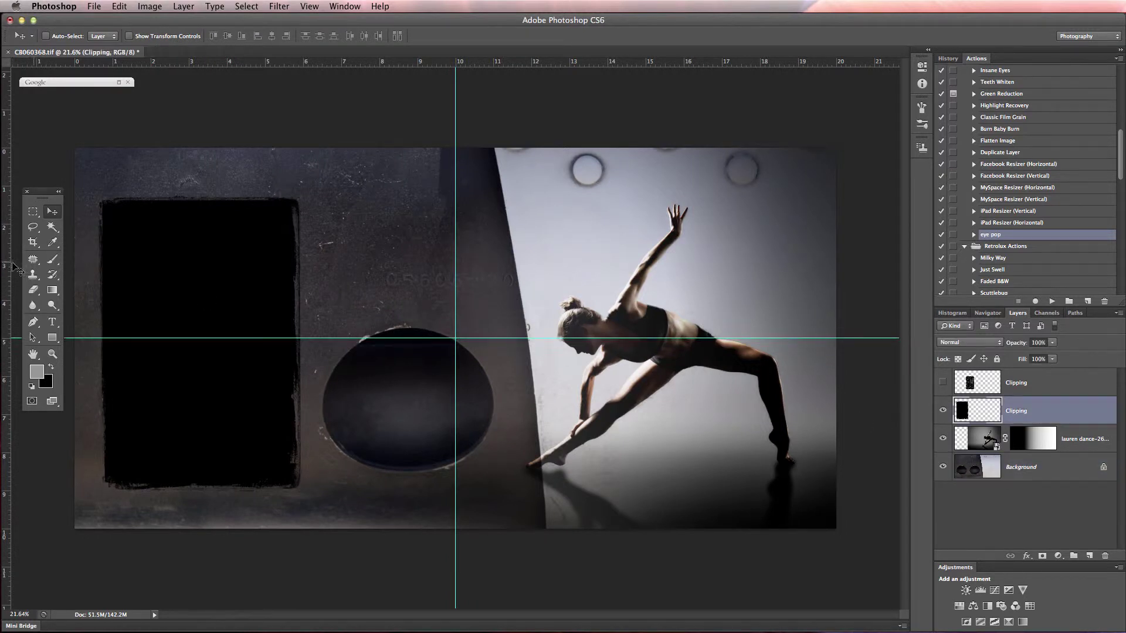
drag(163, 273, 164, 272)
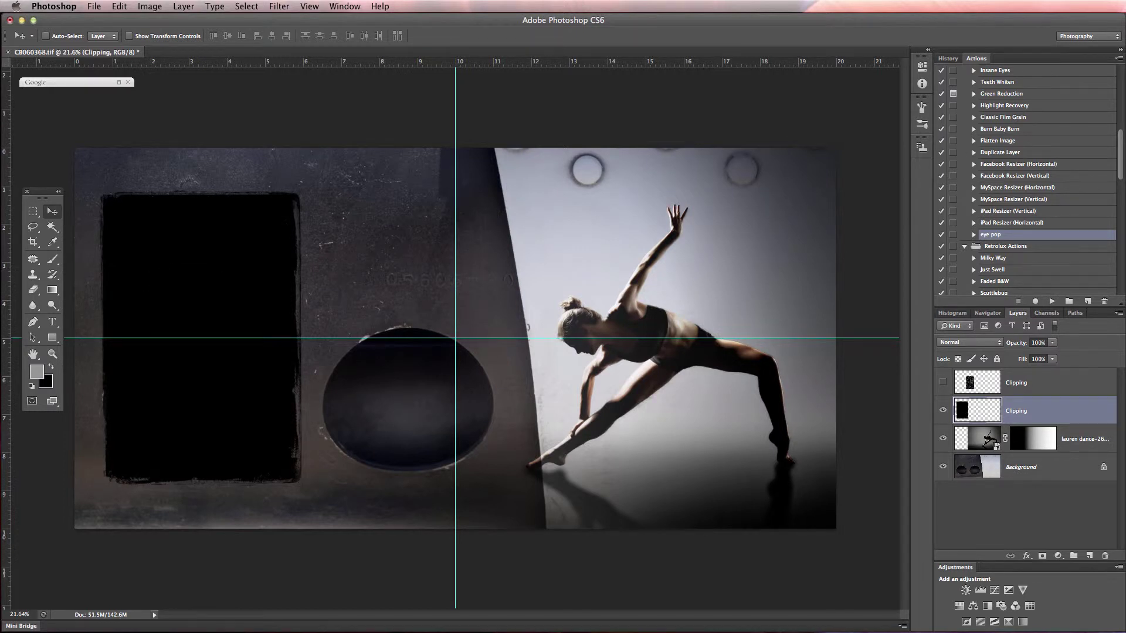
key(super+Tab)
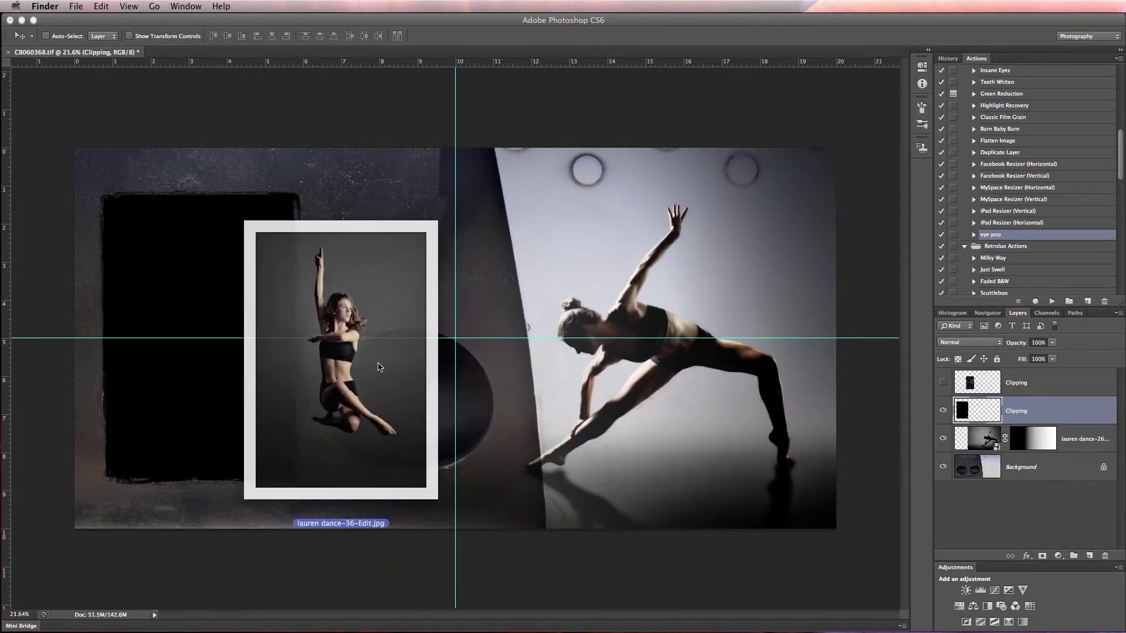
Step: Place lauren dance-36-Edit.jpg over the left grunge frame and clip it to that frame
drag(376, 364, 364, 364)
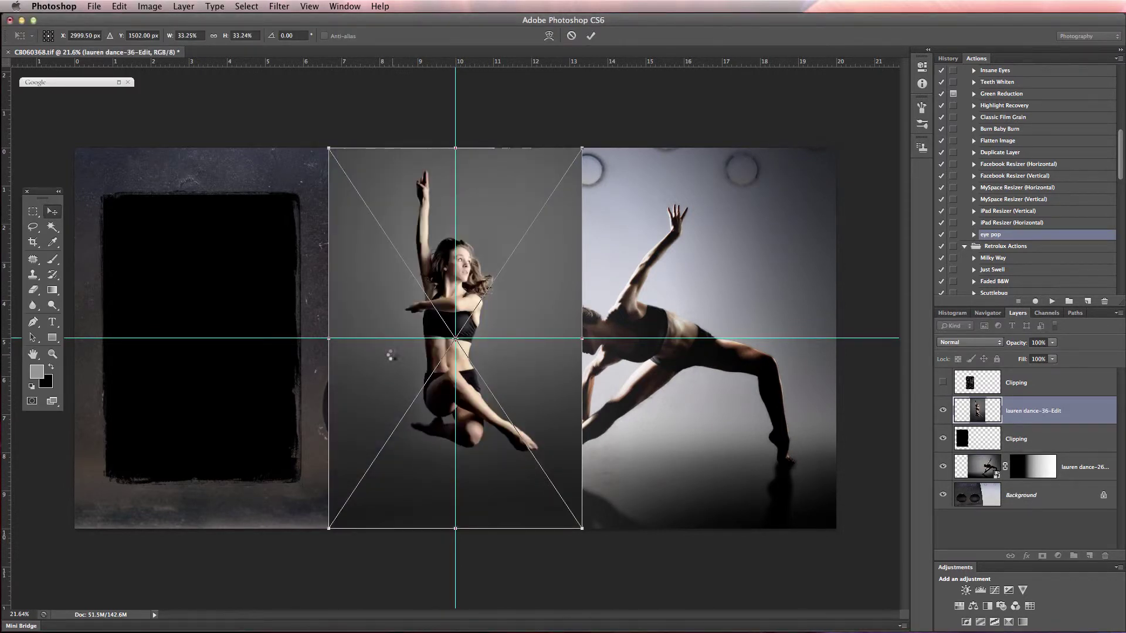
key(Return)
drag(507, 279, 257, 278)
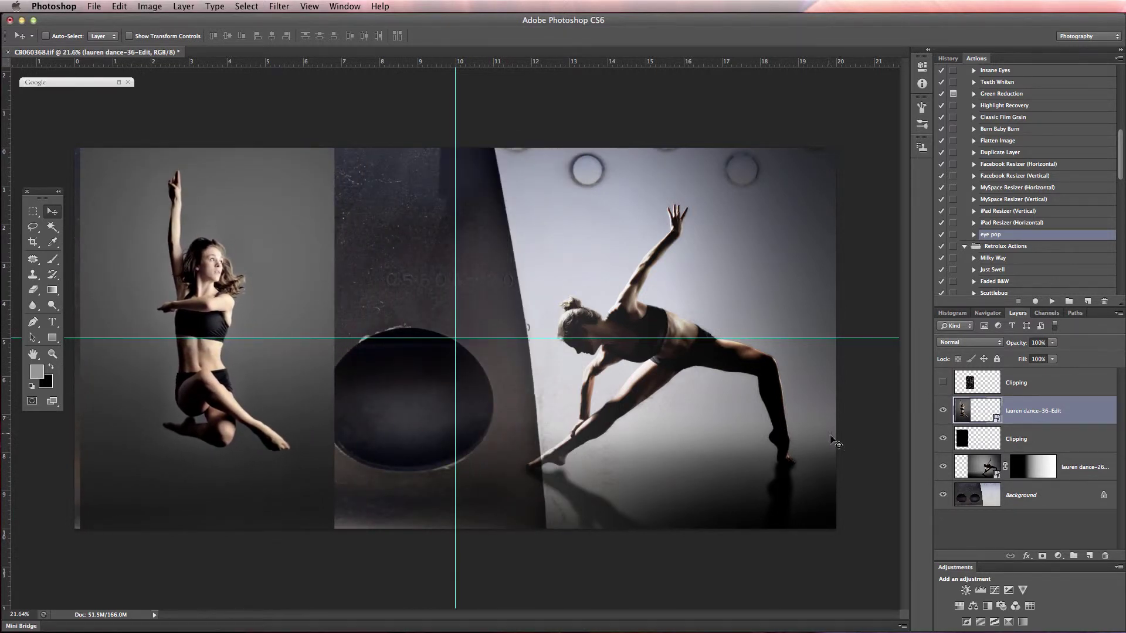
alt+click(1062, 422)
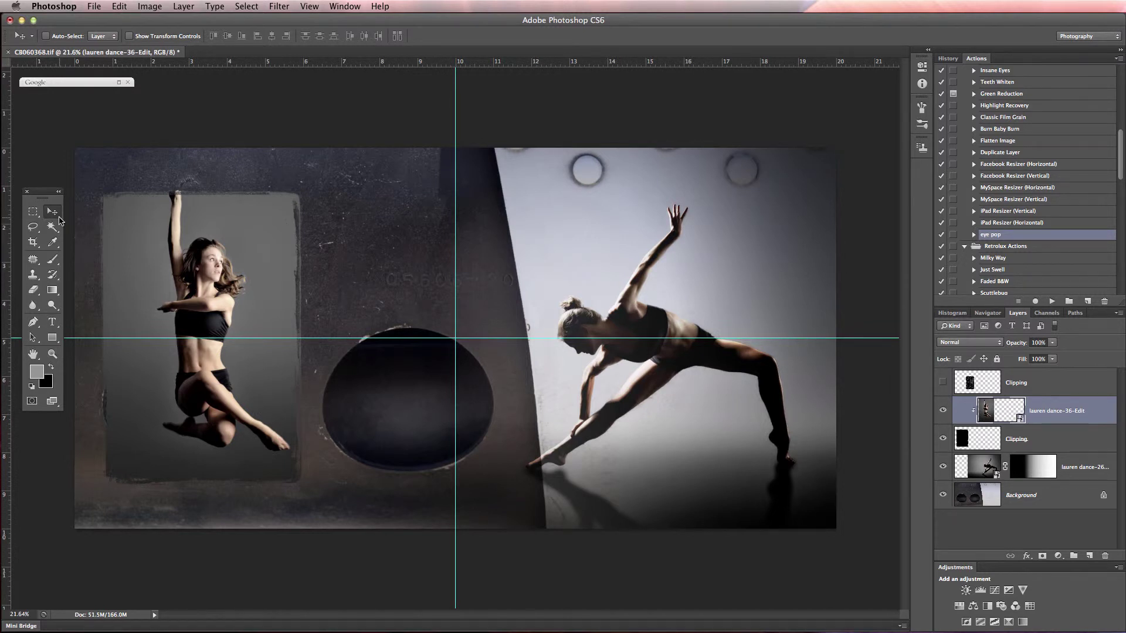
Step: Scale the clipped jumping-dancer photo to about 27% and fit it within the frame
key(super+t)
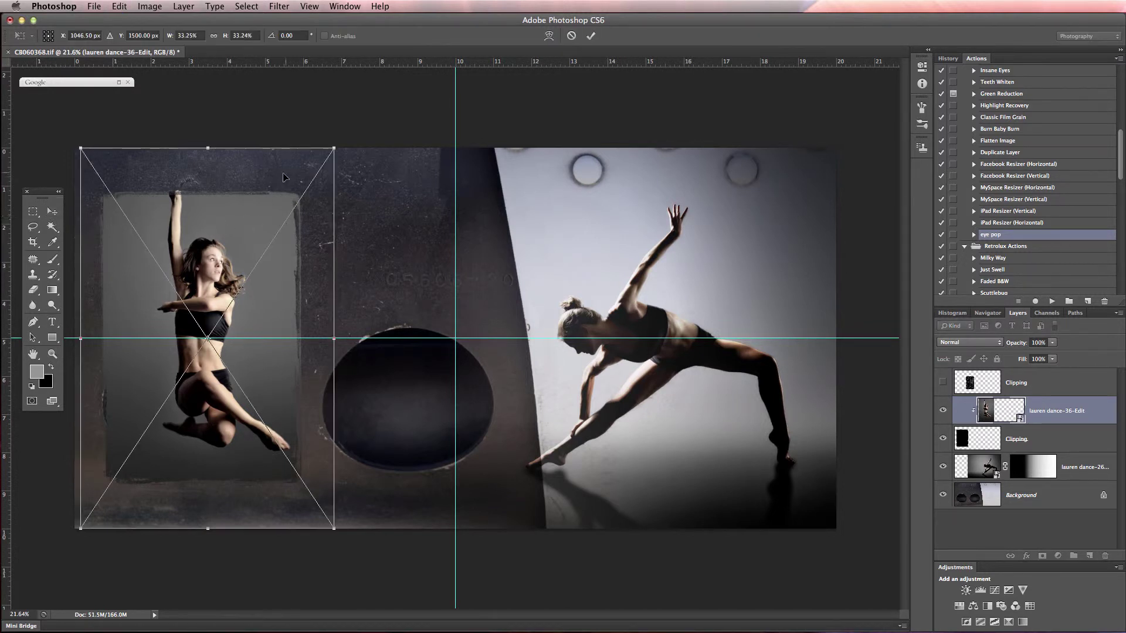
drag(333, 146, 305, 180)
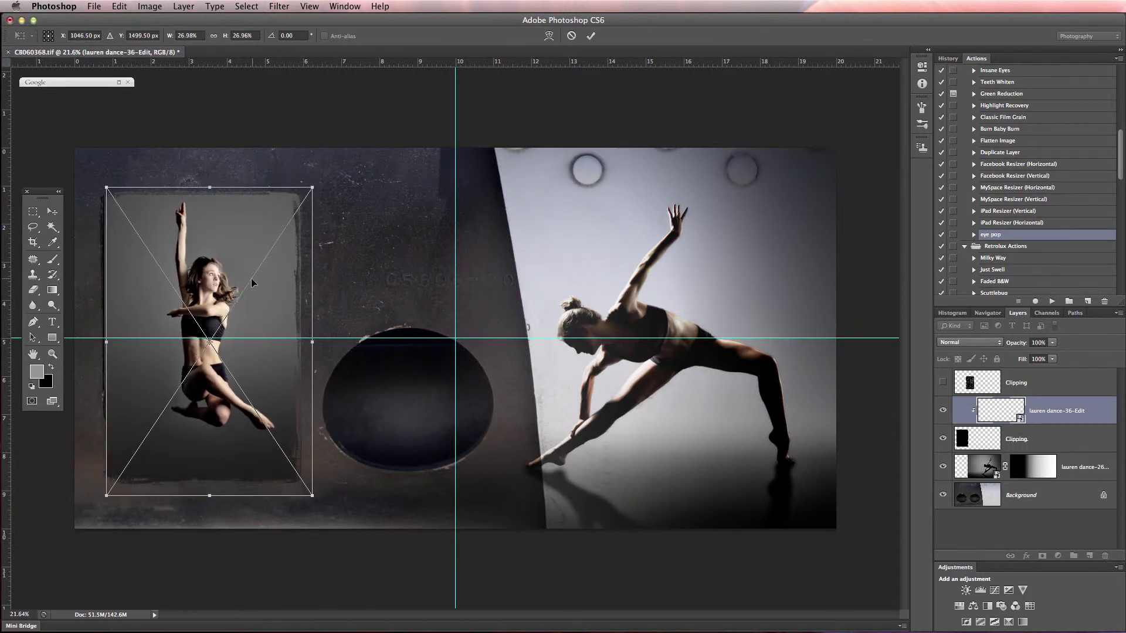
drag(258, 281, 247, 278)
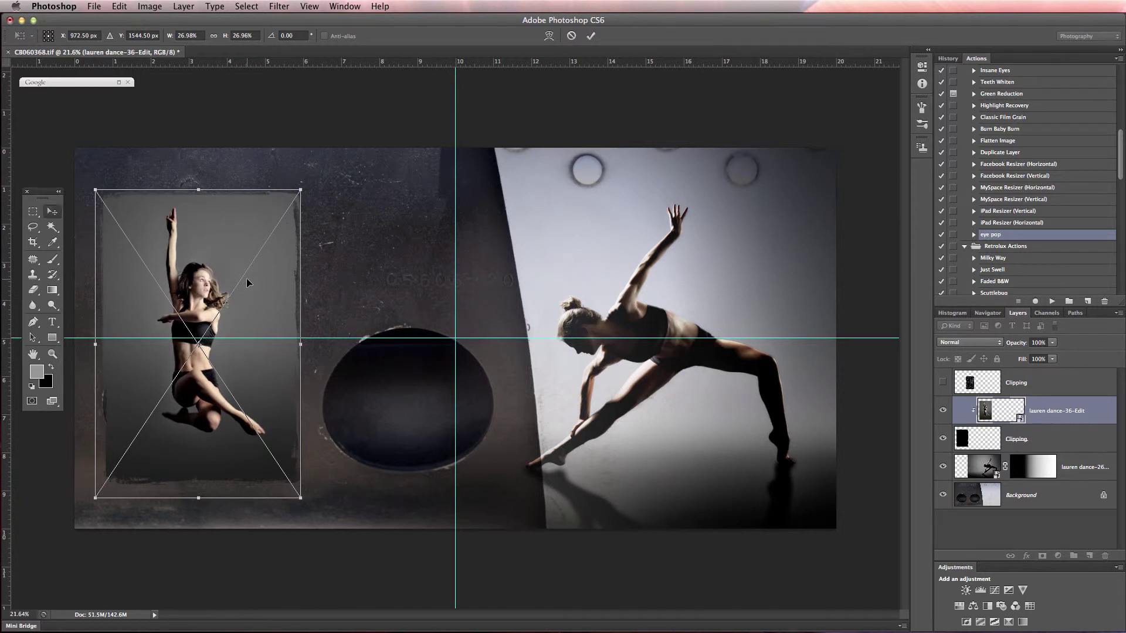
key(Return)
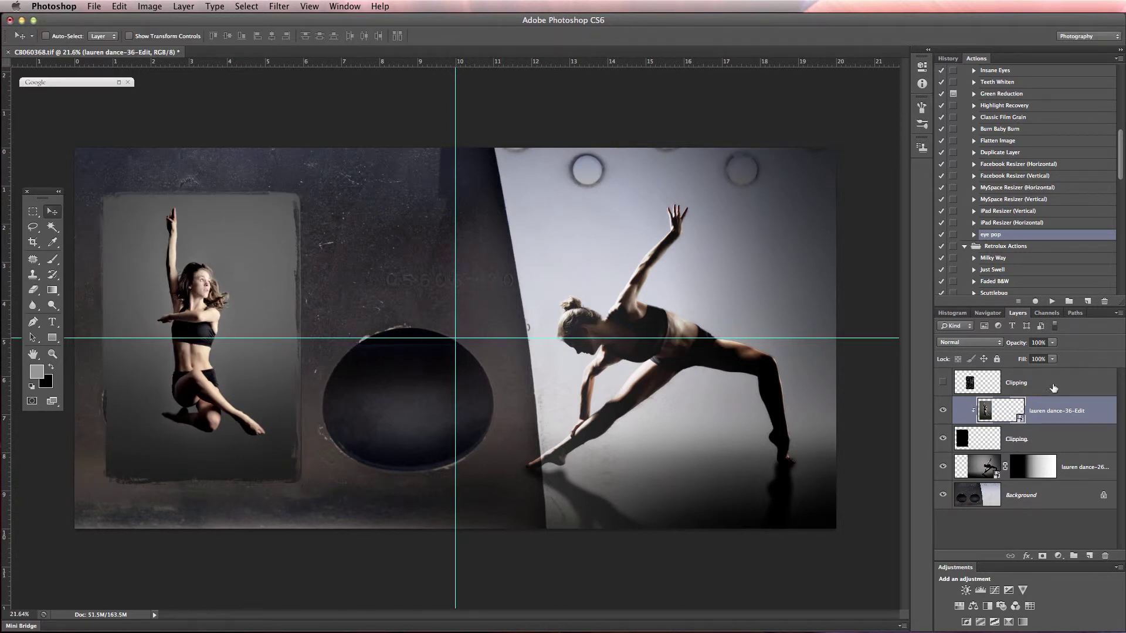
Step: Show the second rounded frame, nudge the dancer, shift the frame right, then switch to Finder
click(943, 383)
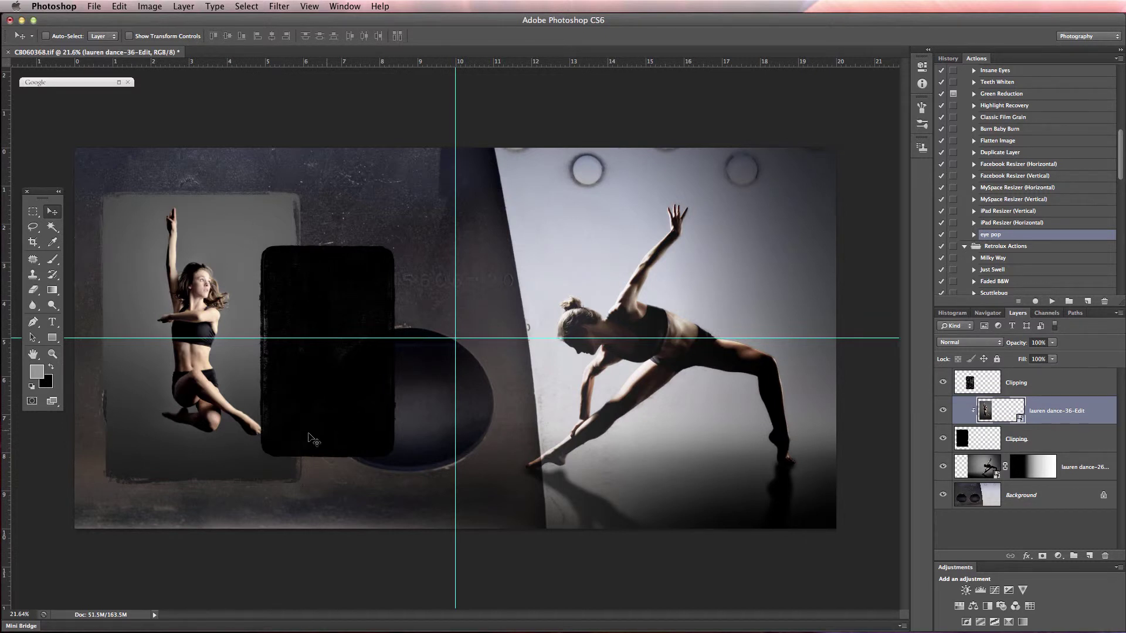
drag(326, 372, 328, 366)
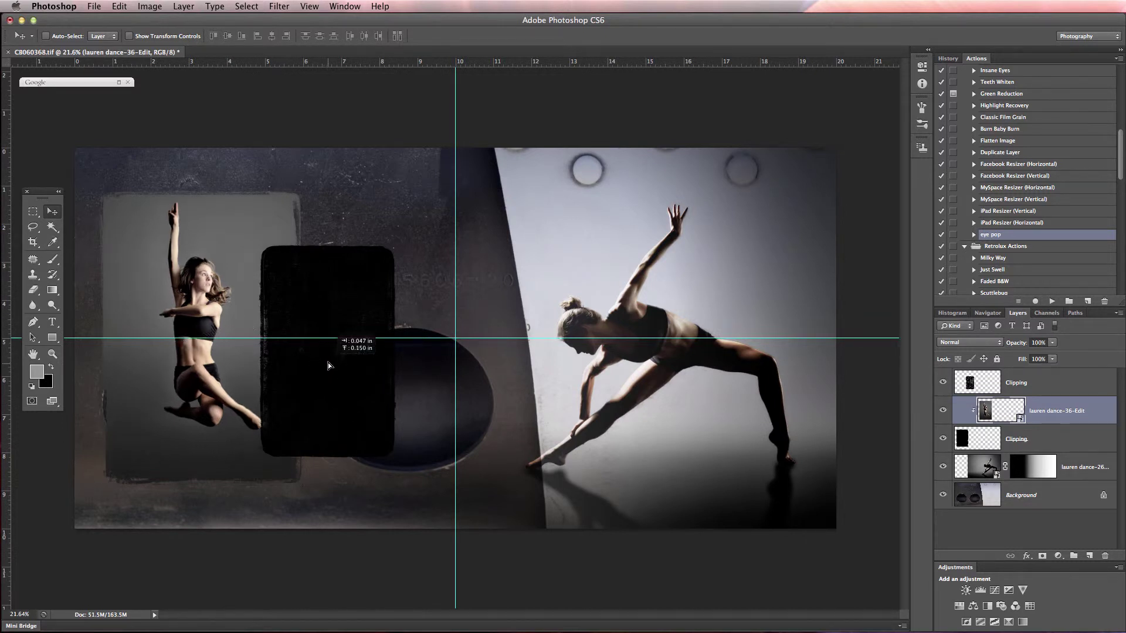
click(985, 386)
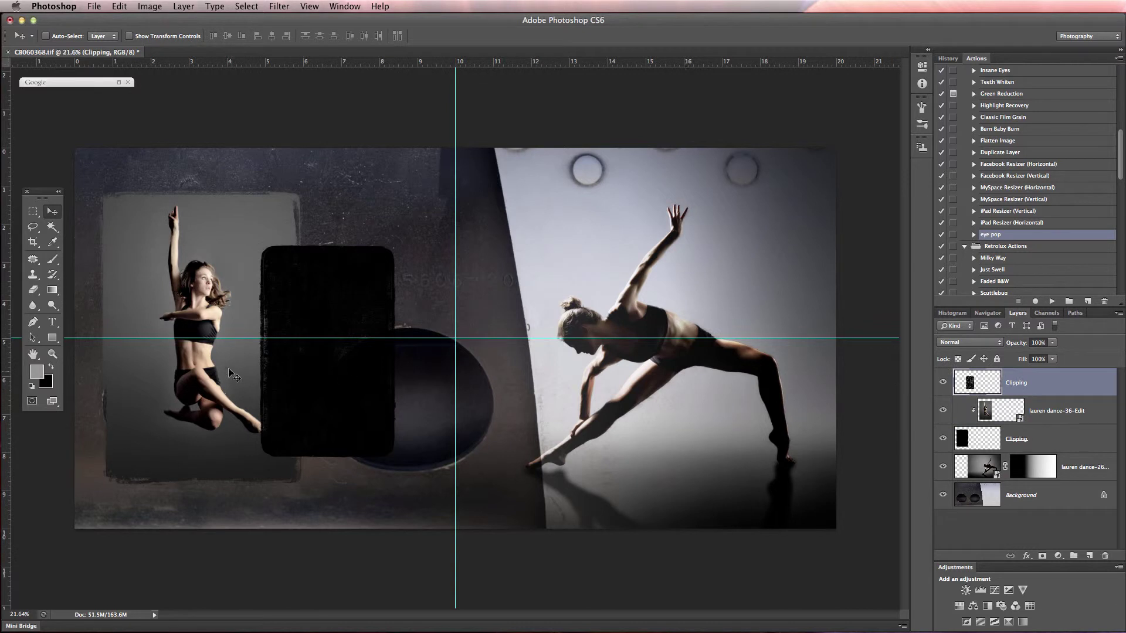
drag(329, 380, 347, 377)
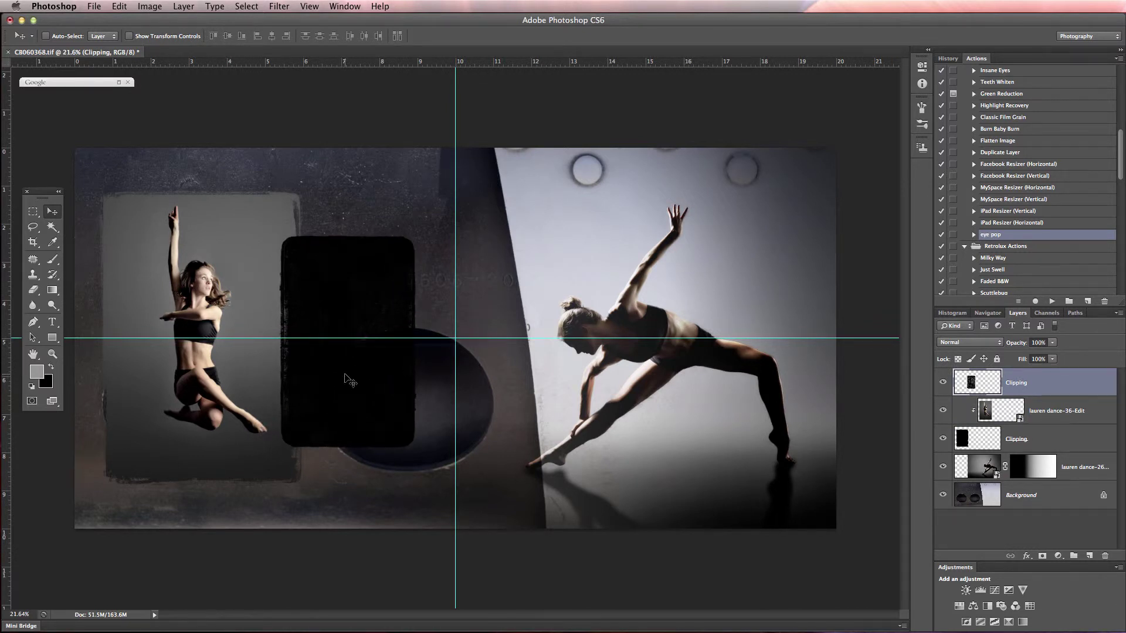
key(super+Tab)
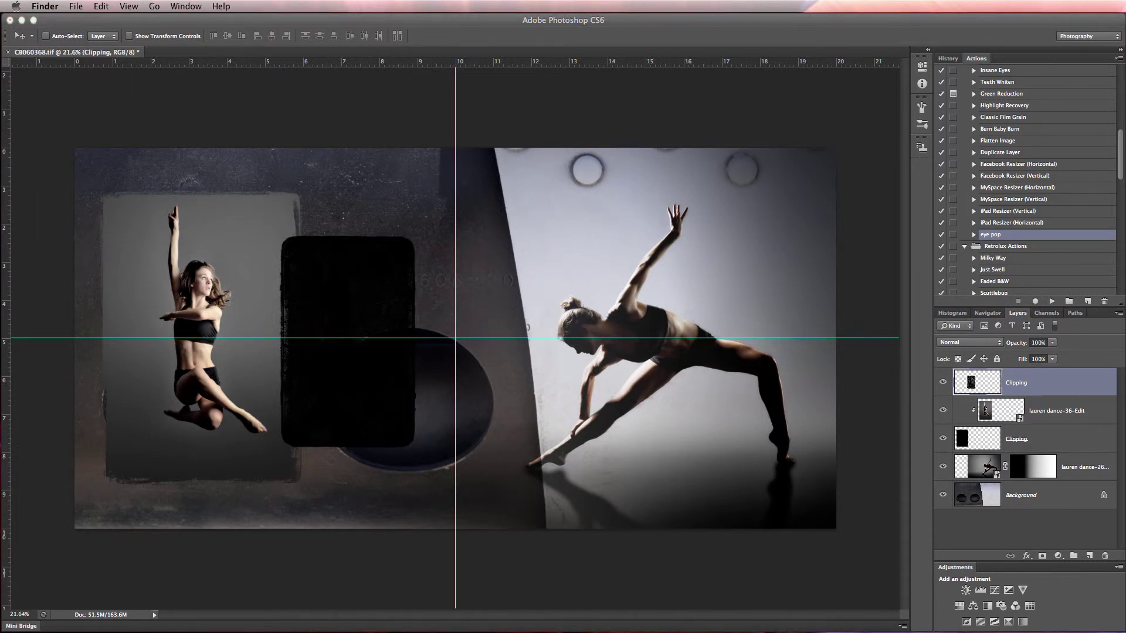
Step: Place lauren dance-12-Edit, shrinking it to about 16% over the rounded frame
drag(727, 317, 389, 359)
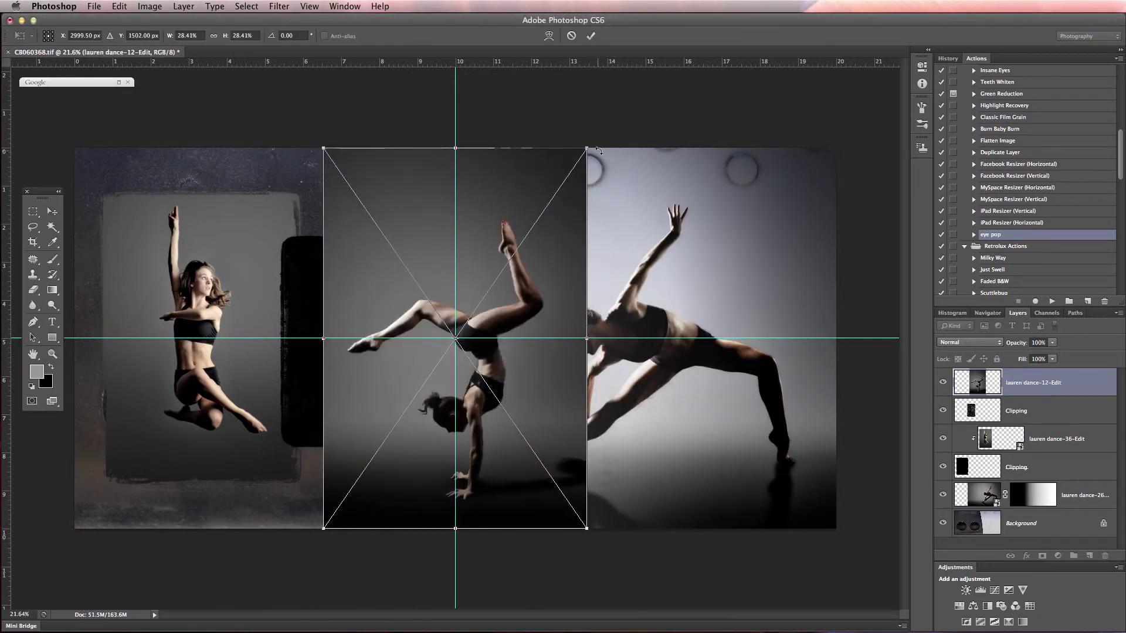
drag(587, 151, 510, 217)
drag(502, 308, 397, 312)
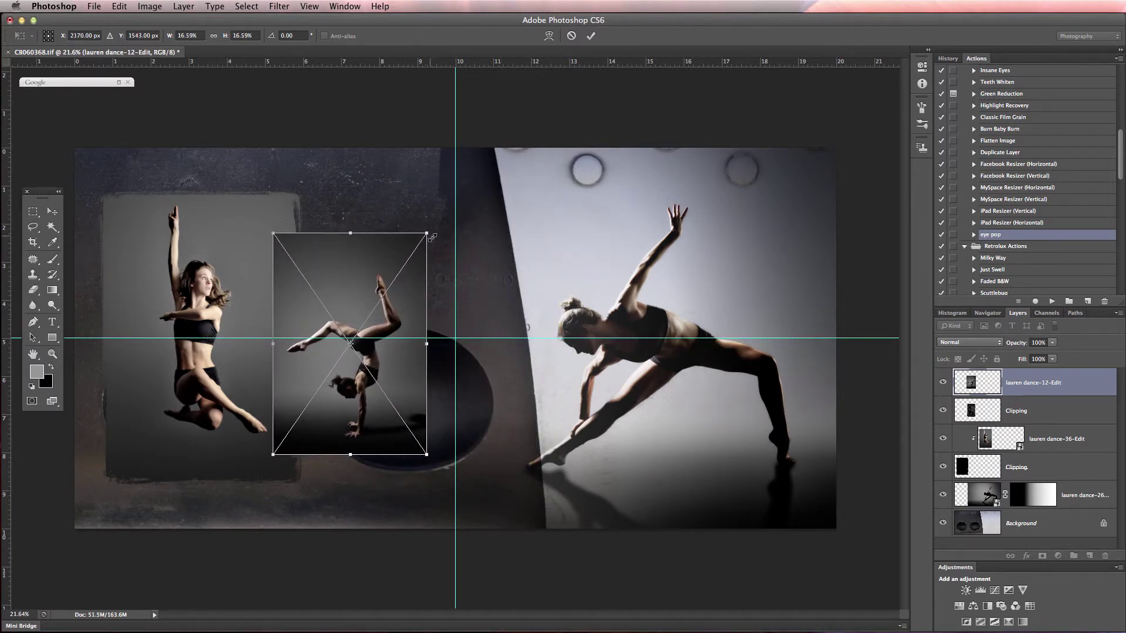
drag(426, 234, 422, 238)
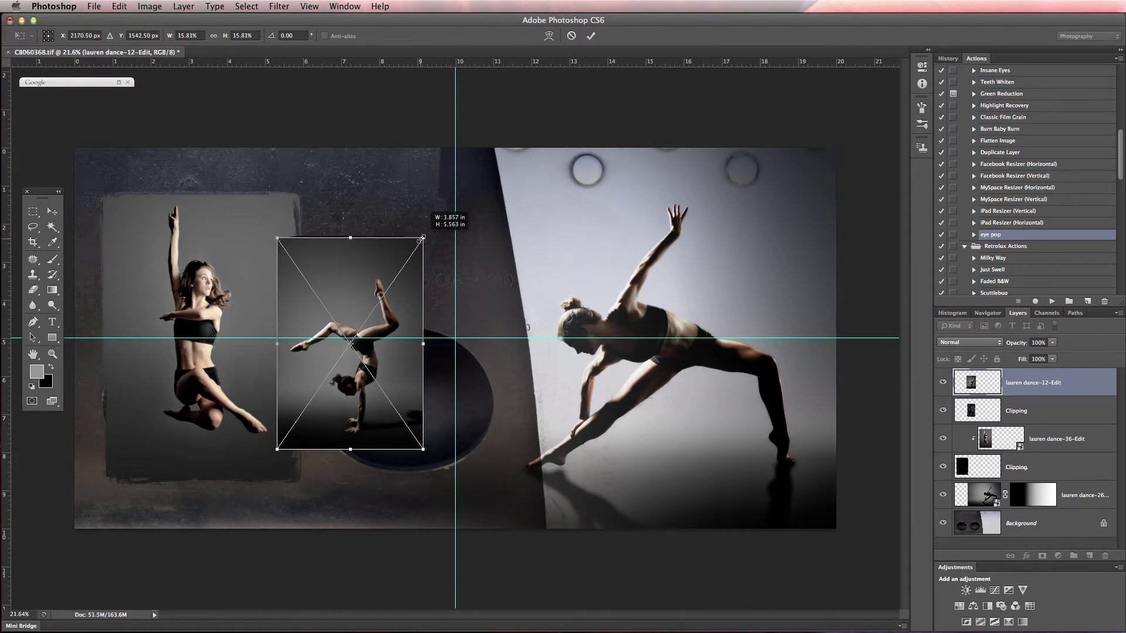
key(Return)
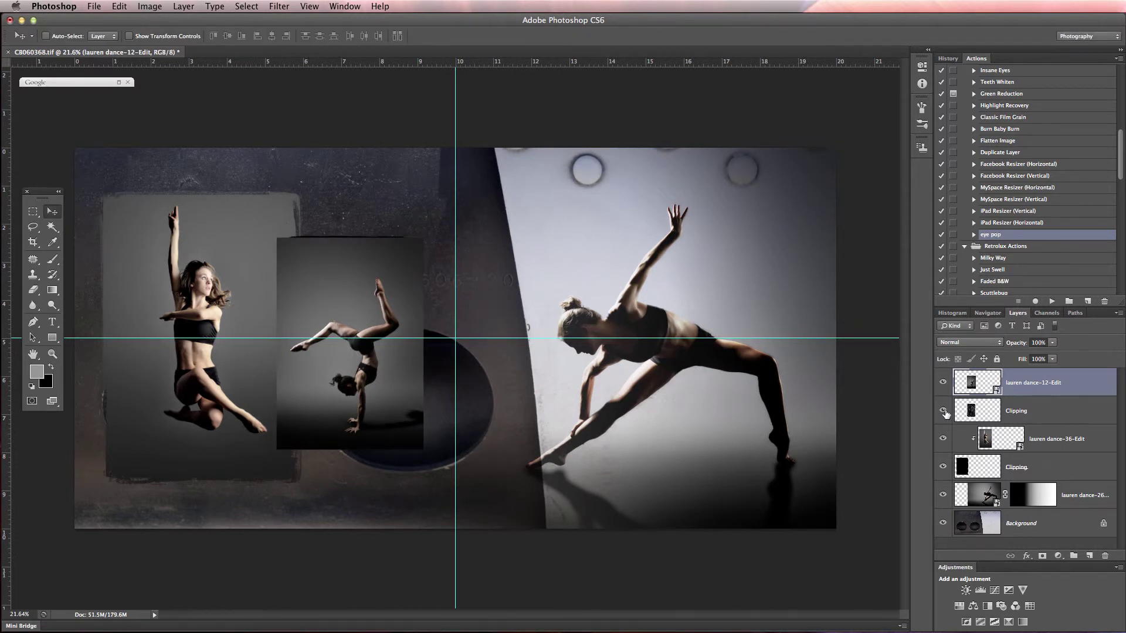
Step: Clip the handstand photo to the second rounded frame and nudge it up-left
drag(1048, 394, 1053, 393)
alt+click(1053, 395)
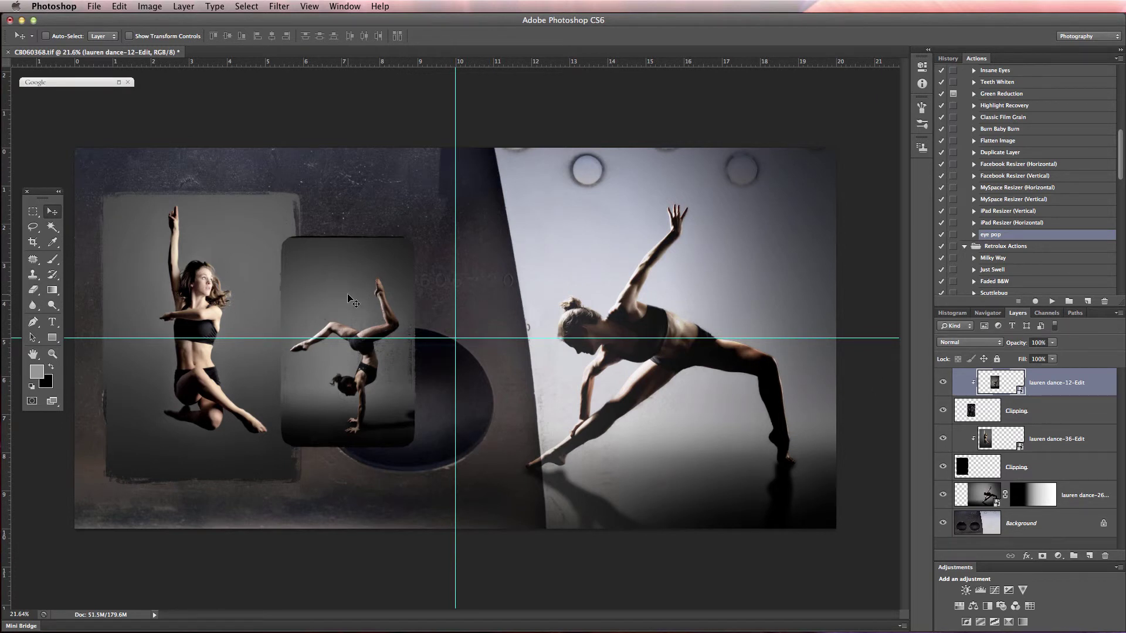
drag(353, 301, 349, 295)
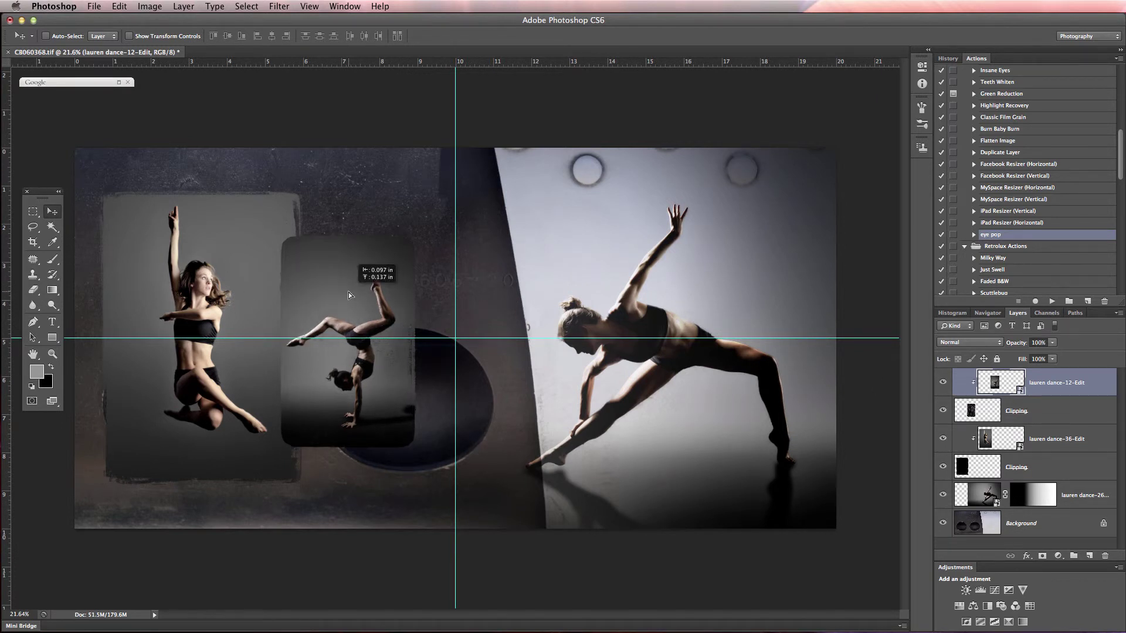
scroll(368, 392, down, 2)
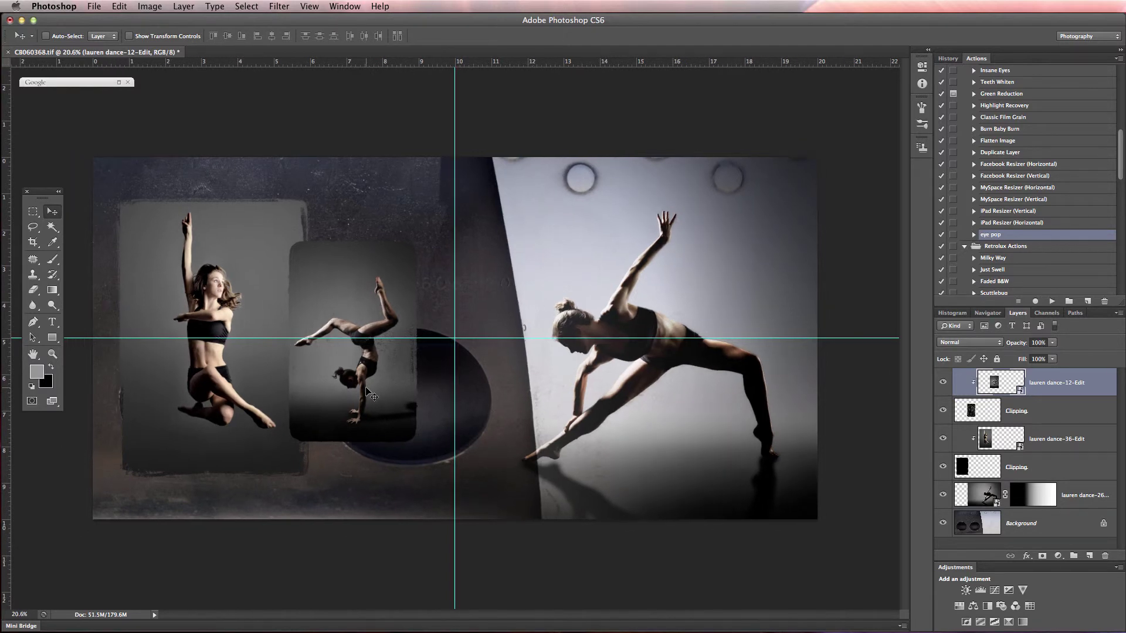
Step: Open the View menu to reach the New Guide… command
click(309, 7)
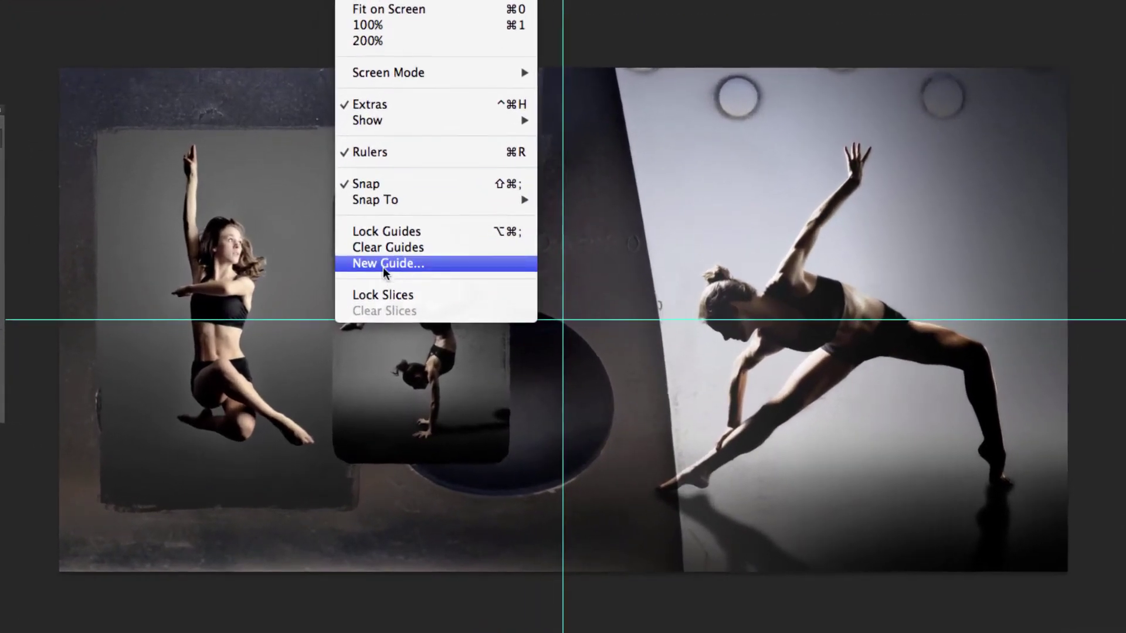